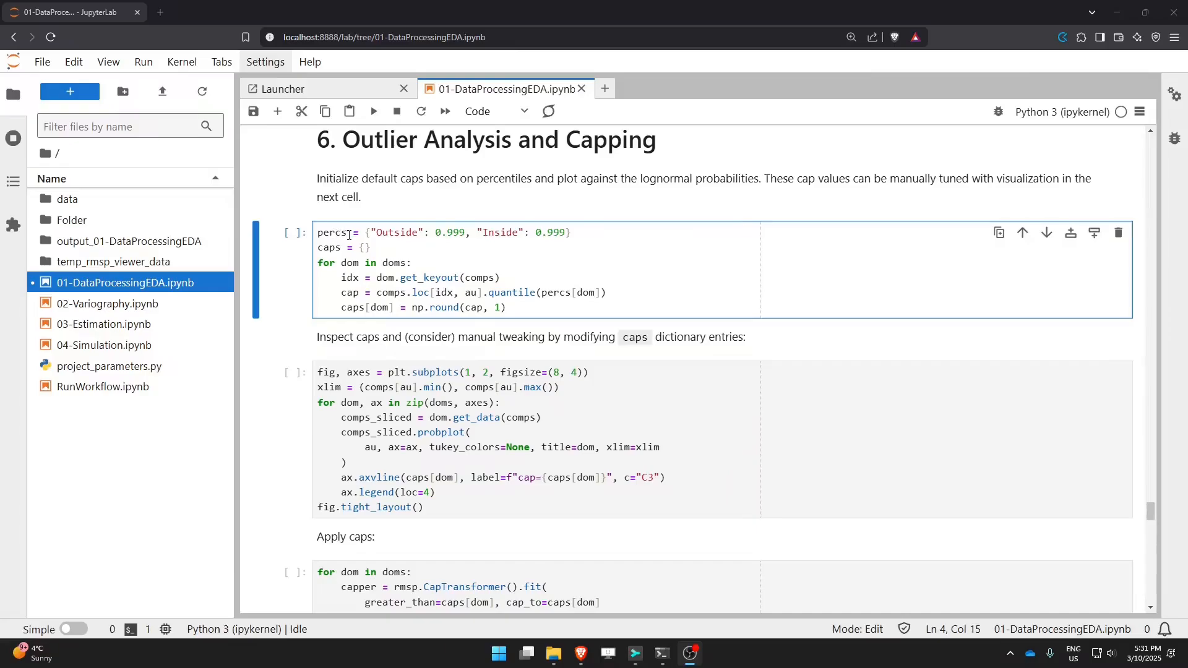
# Step: Examine the cap initialization cell, tracing the percentile dictionary, the domain loop and the quantile calculation
pyautogui.click(318, 233)
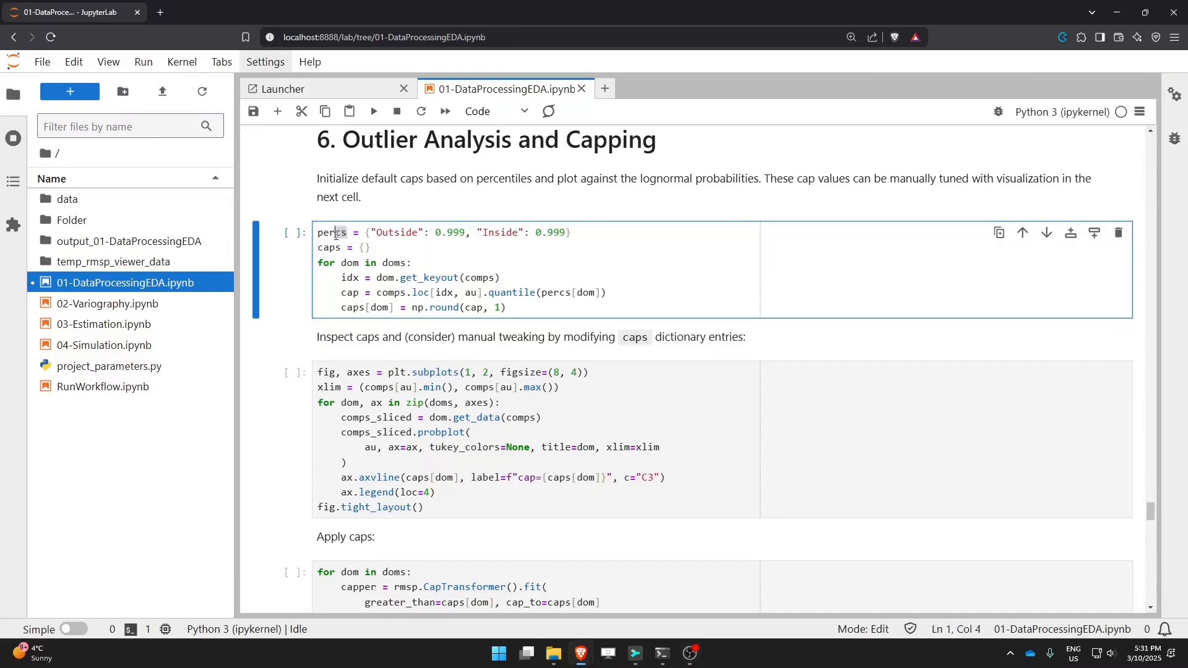
pyautogui.click(370, 233)
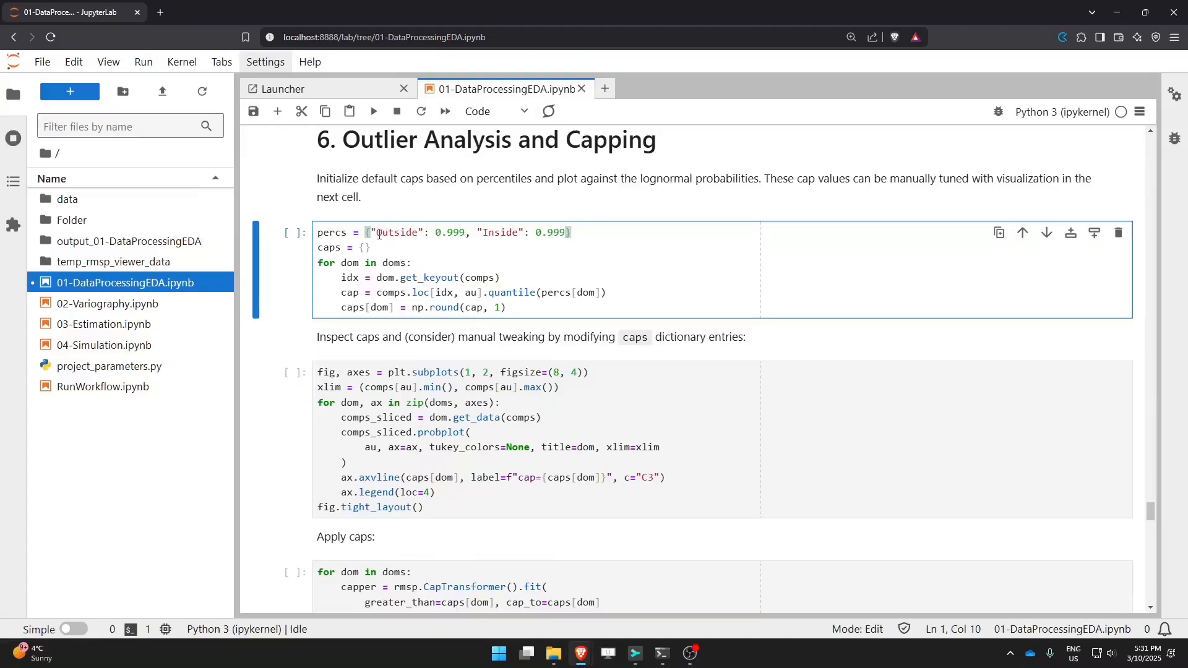
pyautogui.moveTo(372, 232); pyautogui.dragTo(525, 229)
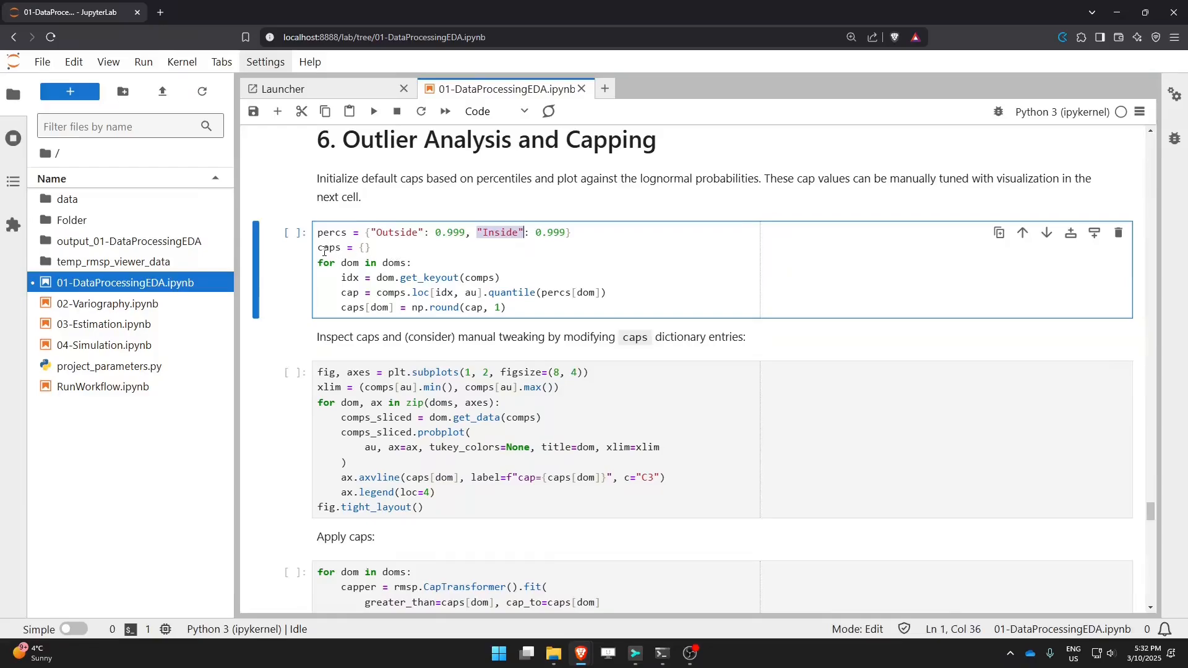
pyautogui.moveTo(318, 248); pyautogui.dragTo(411, 267)
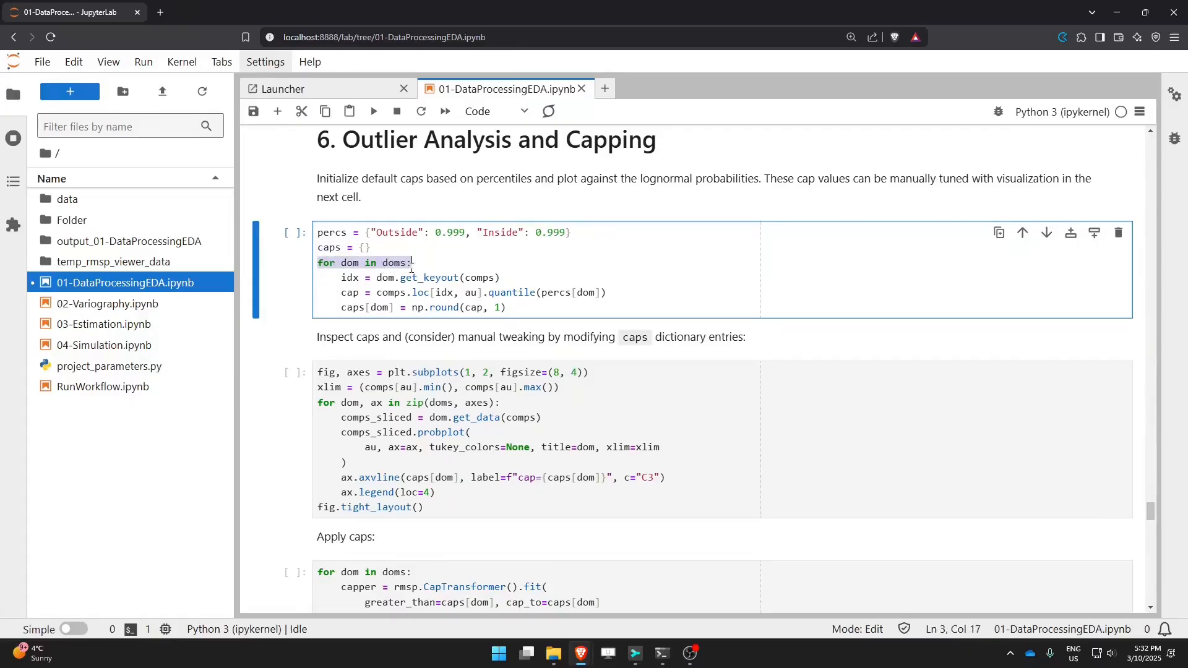
pyautogui.moveTo(499, 278); pyautogui.dragTo(378, 279)
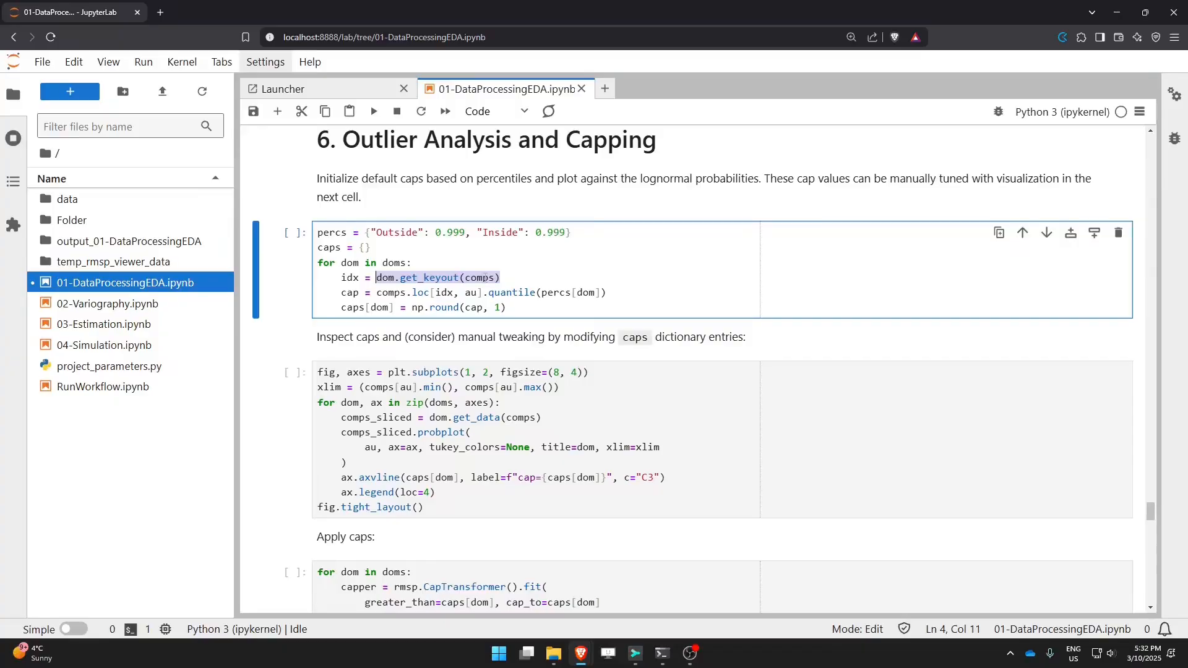
pyautogui.doubleClick(387, 279)
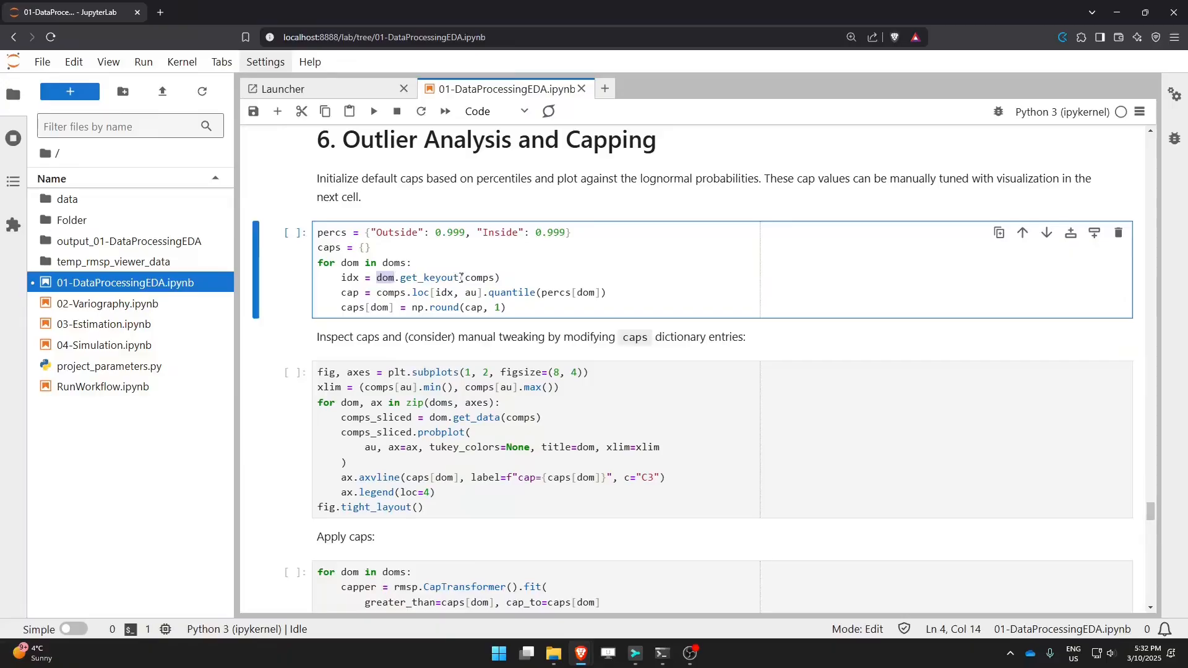
pyautogui.doubleClick(350, 279)
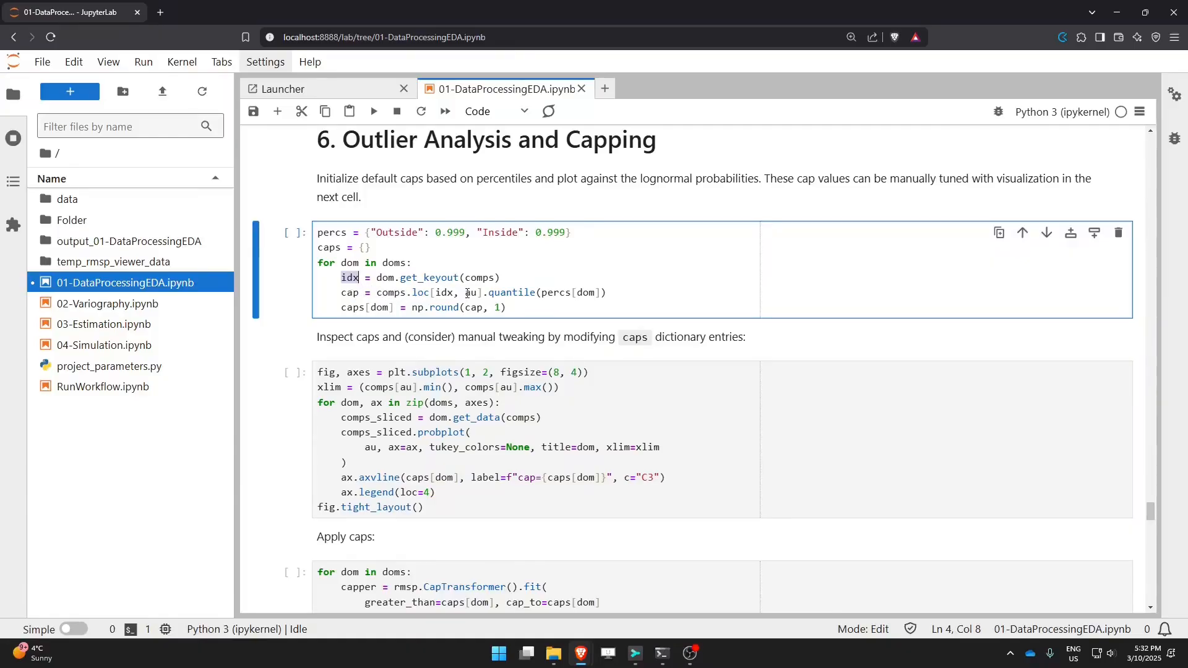
pyautogui.moveTo(482, 293); pyautogui.dragTo(376, 292)
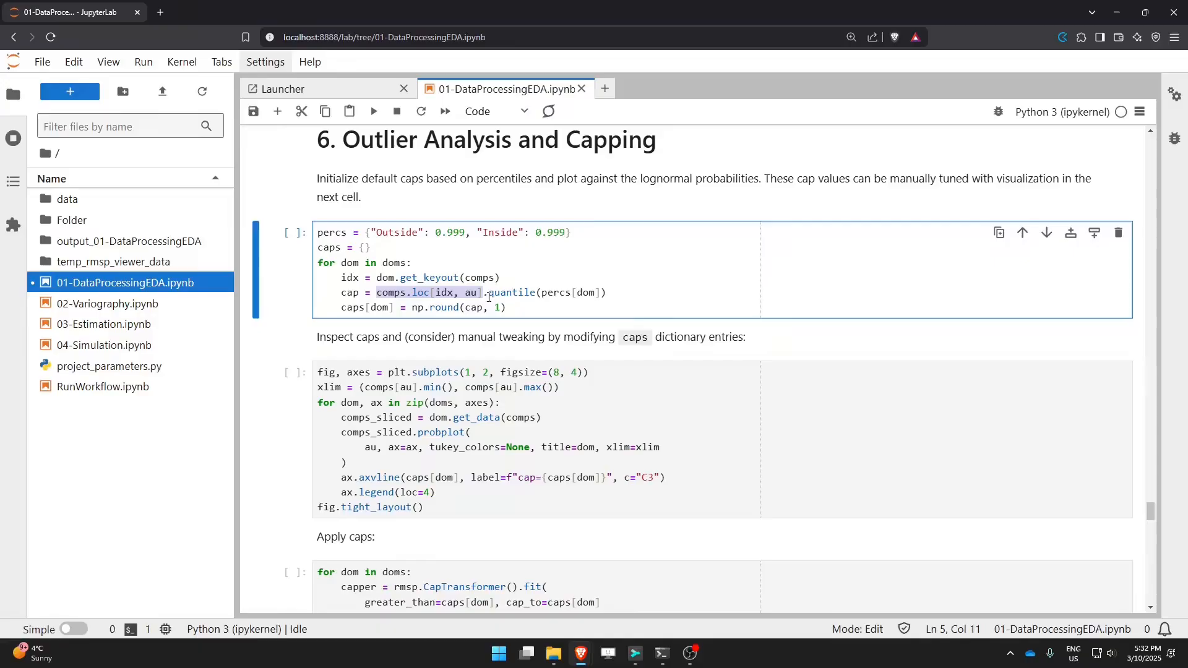
pyautogui.moveTo(483, 292); pyautogui.dragTo(601, 293)
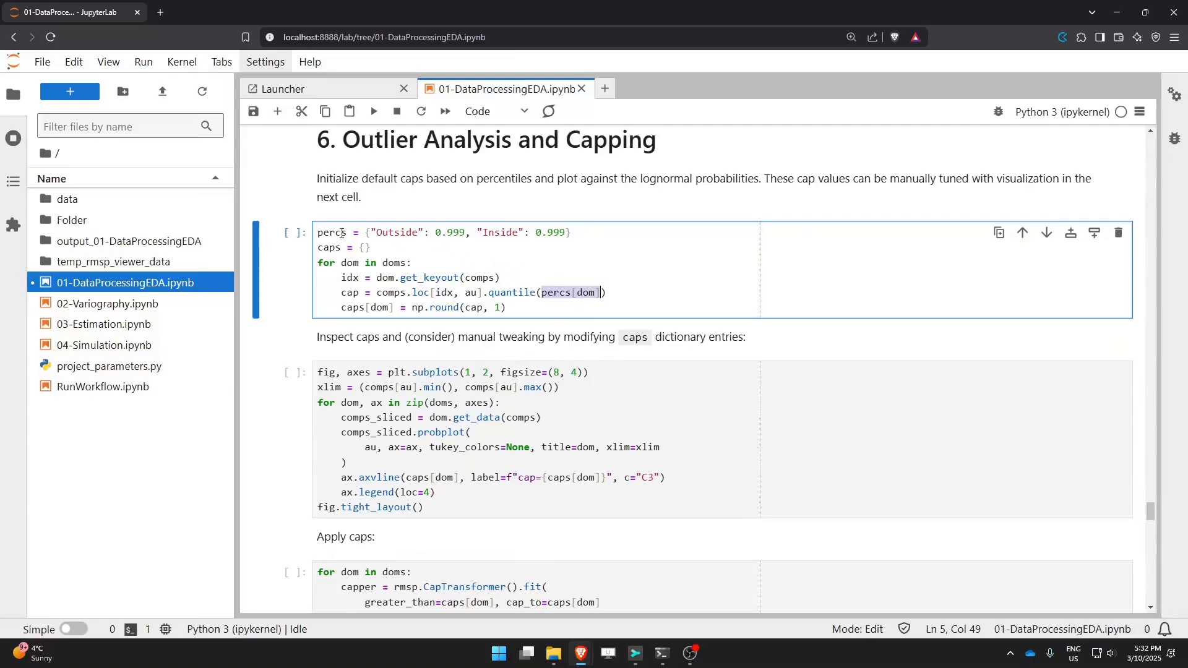
pyautogui.moveTo(565, 232); pyautogui.dragTo(371, 232)
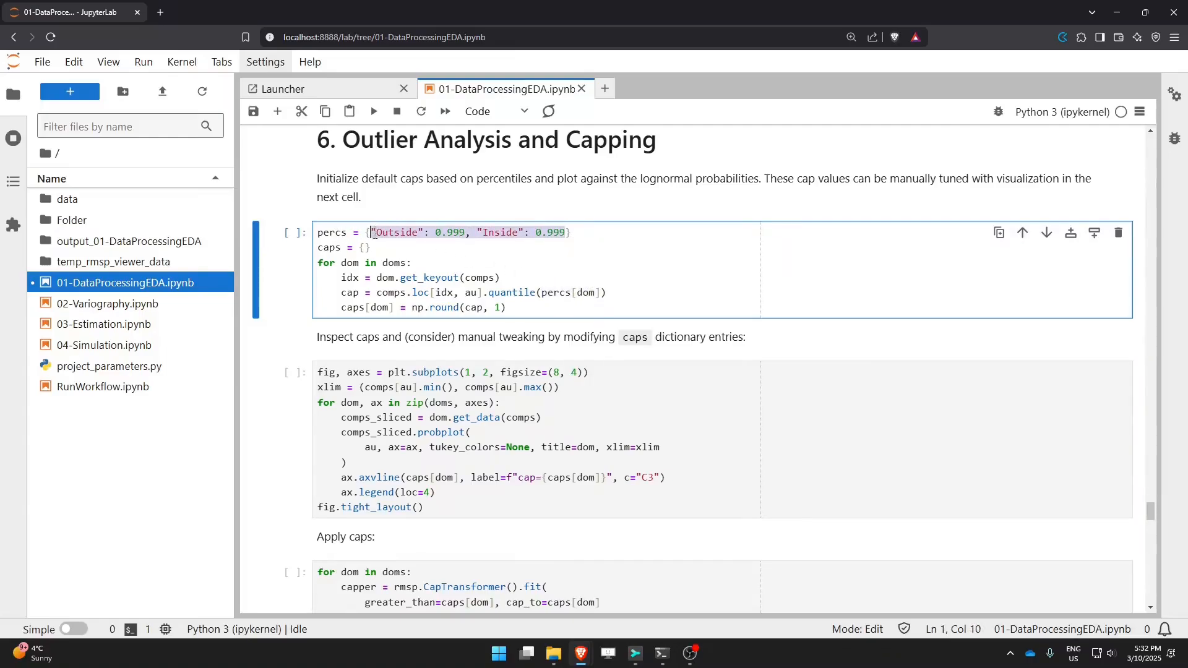
pyautogui.moveTo(377, 294); pyautogui.dragTo(610, 292)
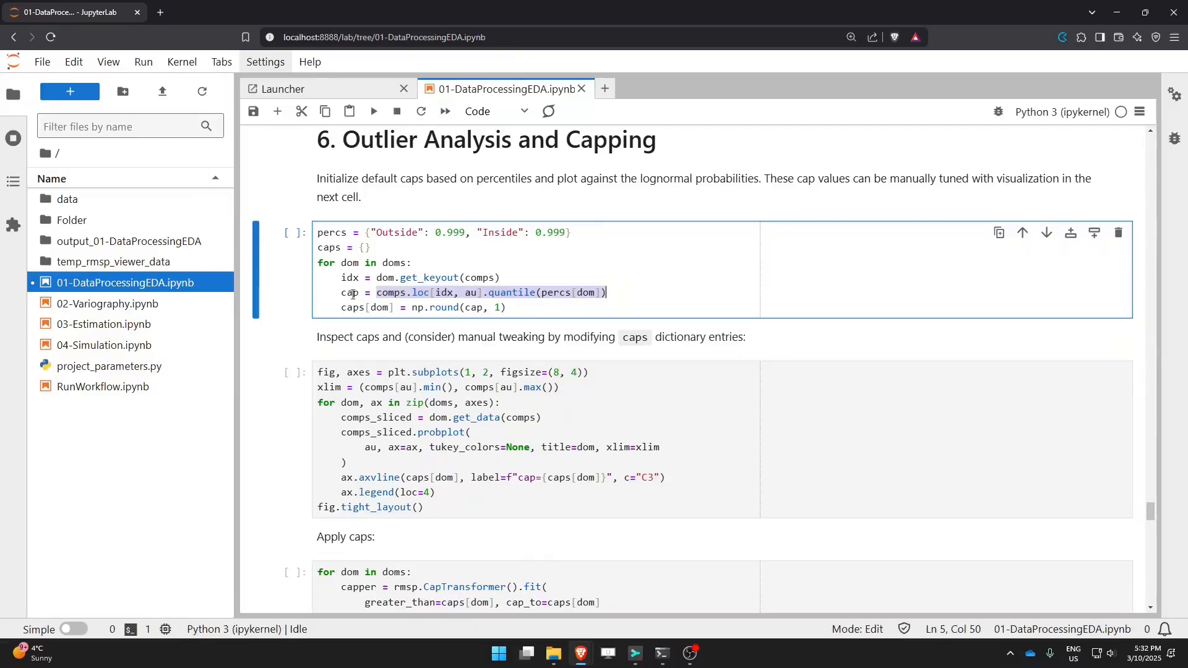
pyautogui.moveTo(341, 308); pyautogui.dragTo(509, 308)
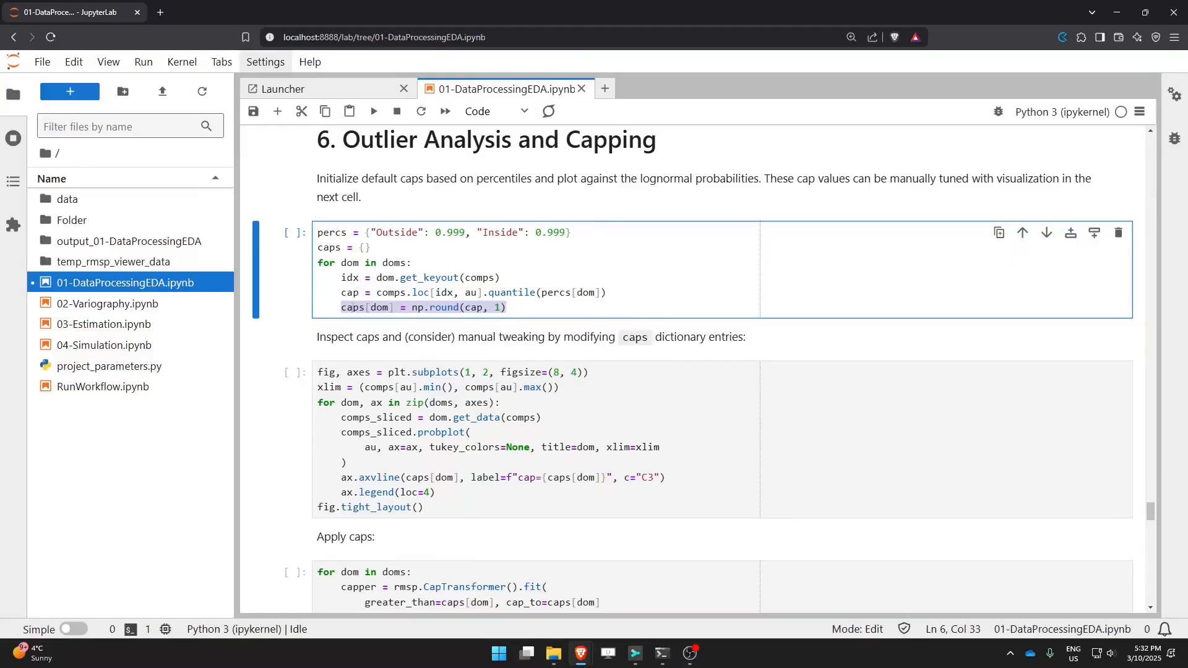
# Step: Add a final line displaying caps to the cap initialization cell and run it
pyautogui.doubleClick(353, 307)
pyautogui.hotkey('ctrl', 'c')
pyautogui.press('End')
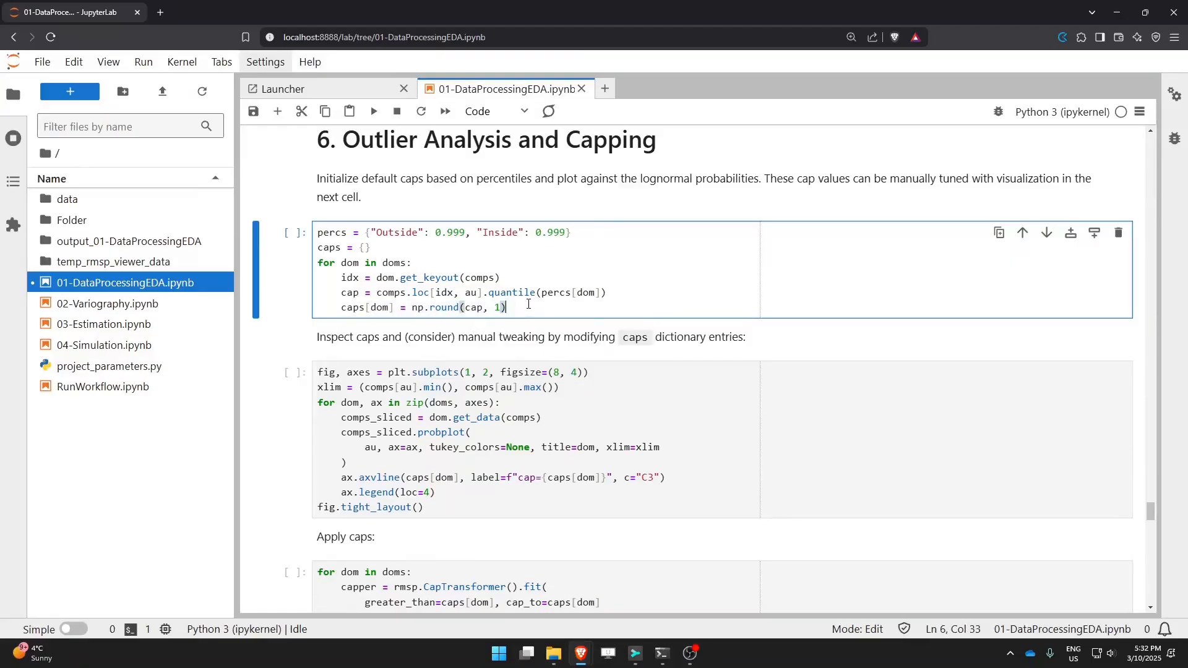
pyautogui.press('Return')
pyautogui.hotkey('ctrl', 'v')
pyautogui.hotkey('shift', 'Return')
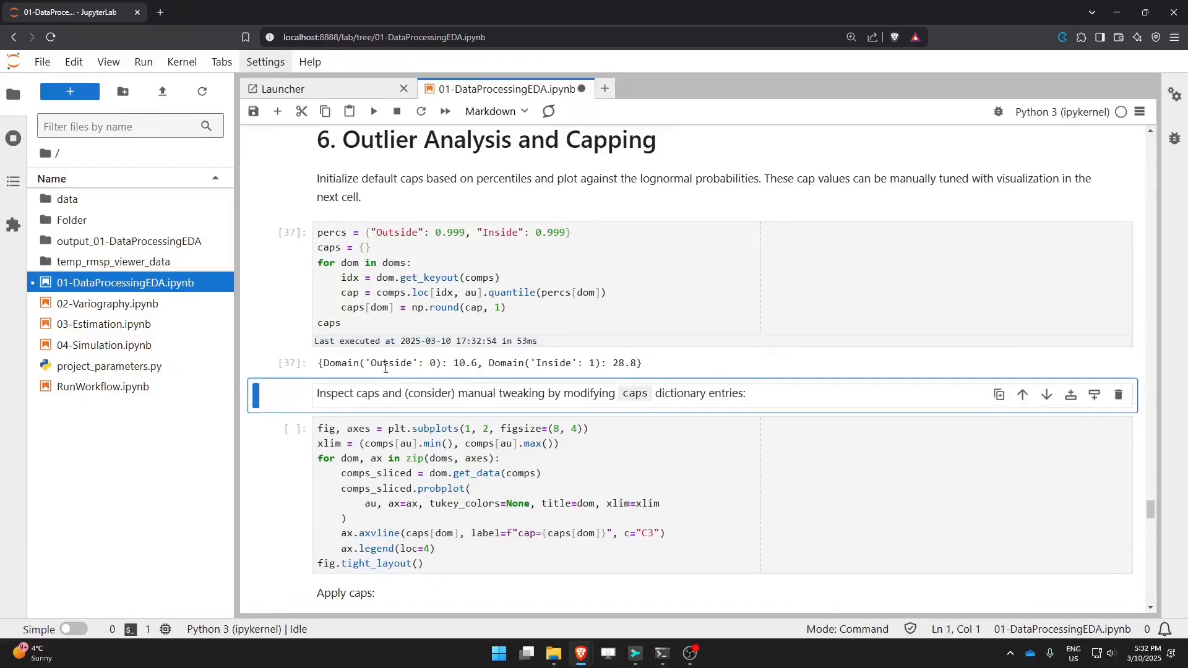
pyautogui.moveTo(323, 362); pyautogui.dragTo(478, 364)
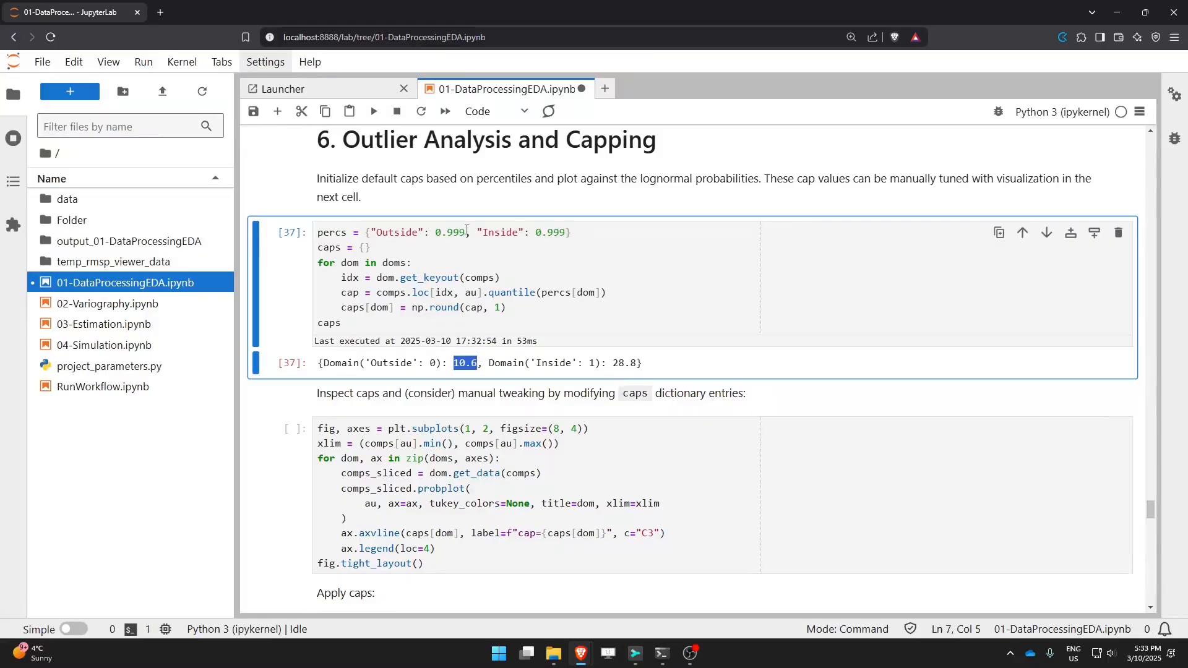
pyautogui.moveTo(466, 233); pyautogui.dragTo(435, 233)
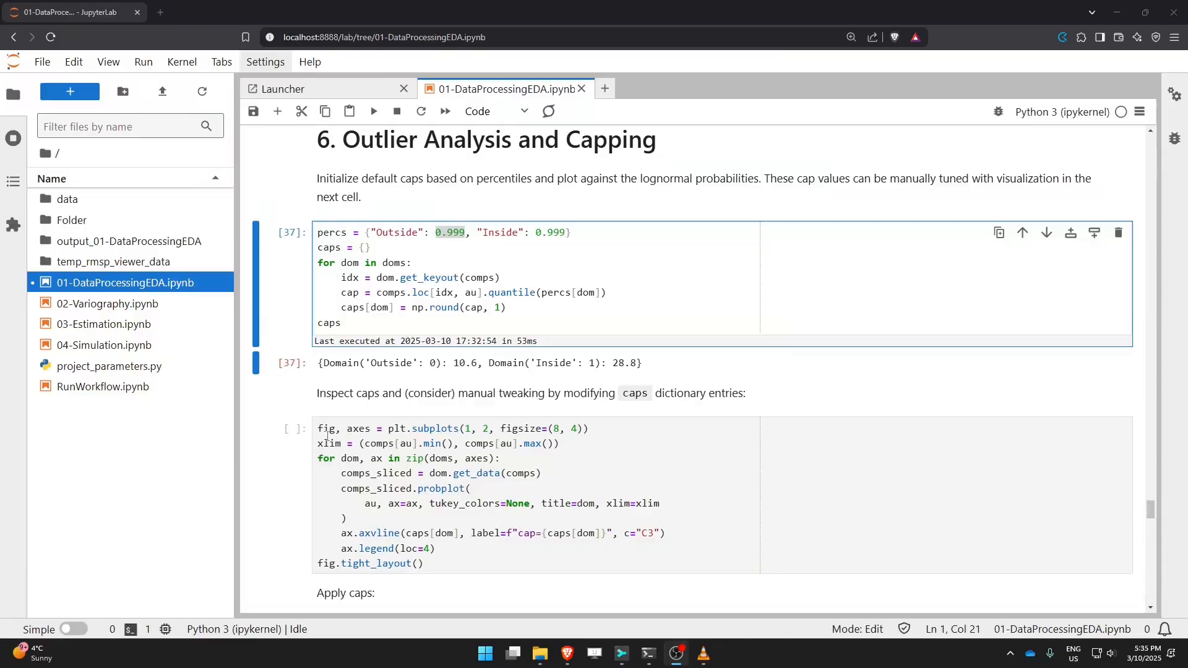
# Step: Examine the plotting cell's figure setup, x-limits, domain loop and data slicing lines
pyautogui.moveTo(318, 429); pyautogui.dragTo(596, 431)
pyautogui.scroll(-3, 596, 432)
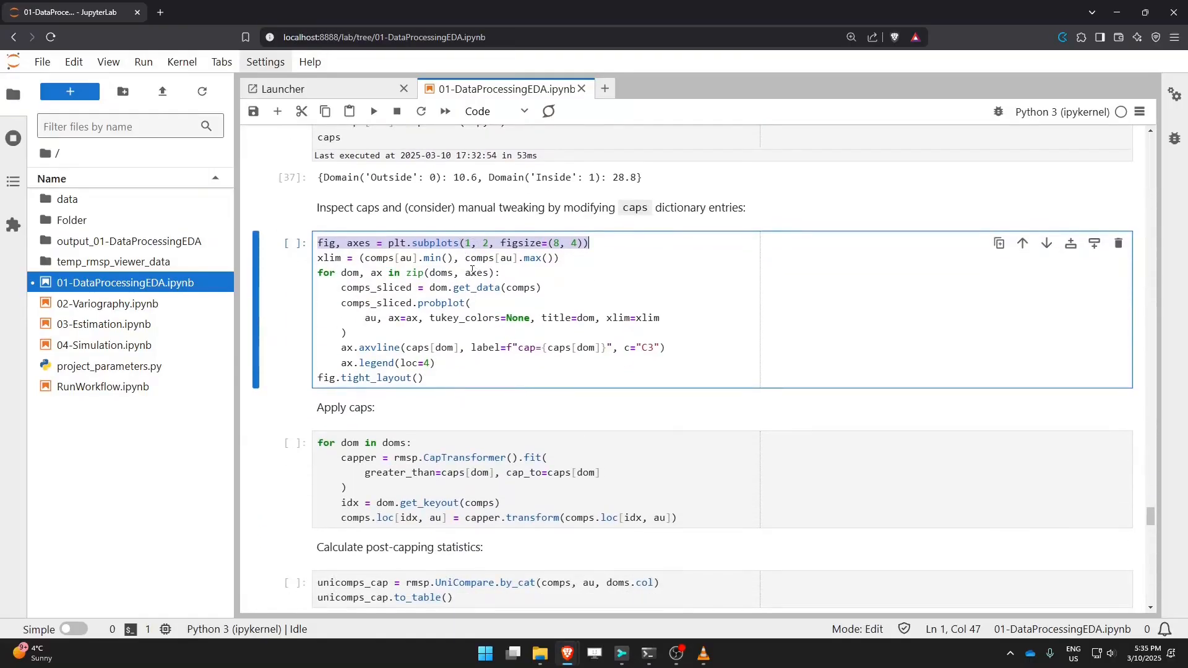
pyautogui.moveTo(560, 258); pyautogui.dragTo(310, 259)
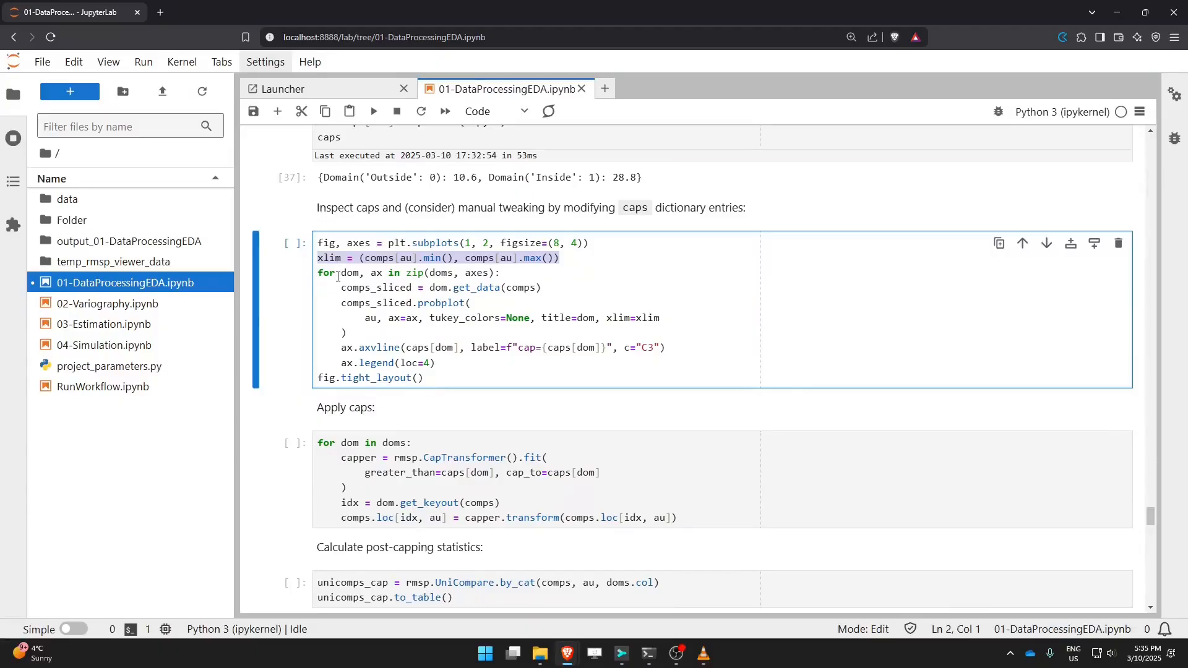
pyautogui.moveTo(317, 273); pyautogui.dragTo(503, 276)
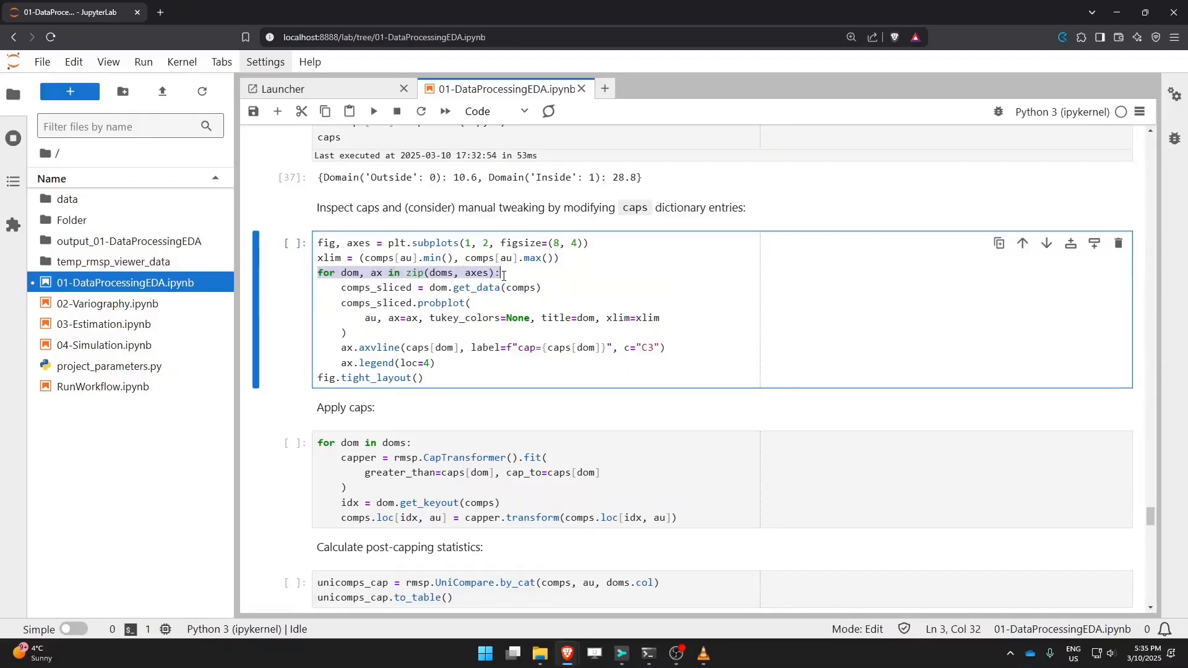
pyautogui.click(478, 274)
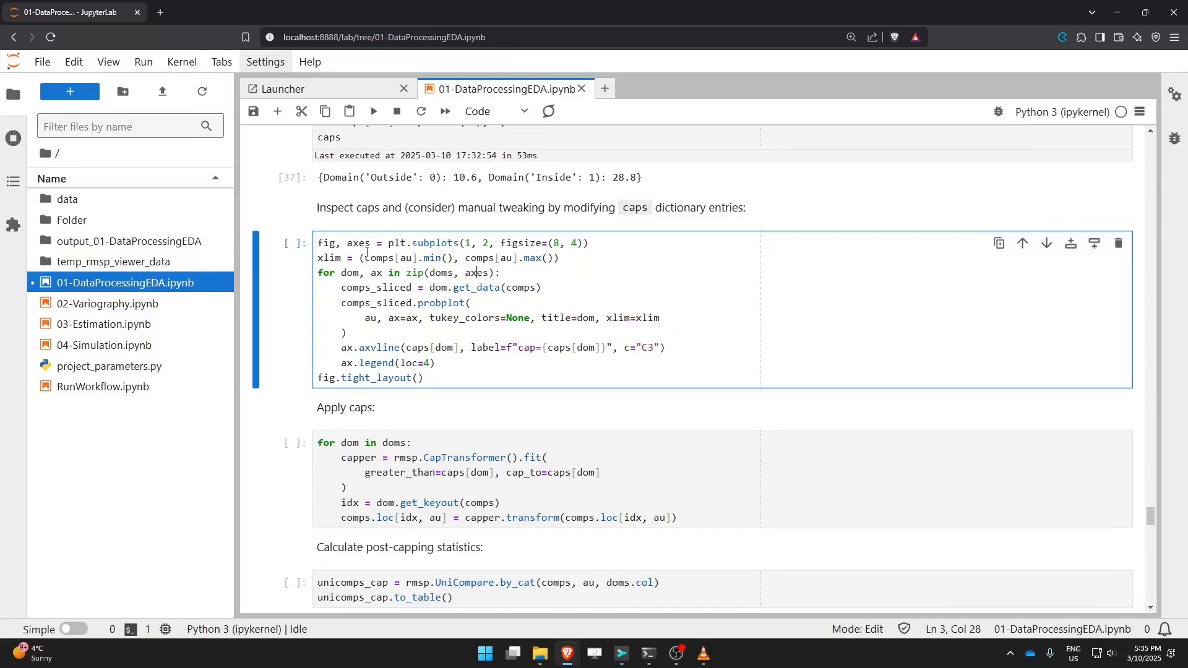
pyautogui.moveTo(406, 273); pyautogui.dragTo(496, 273)
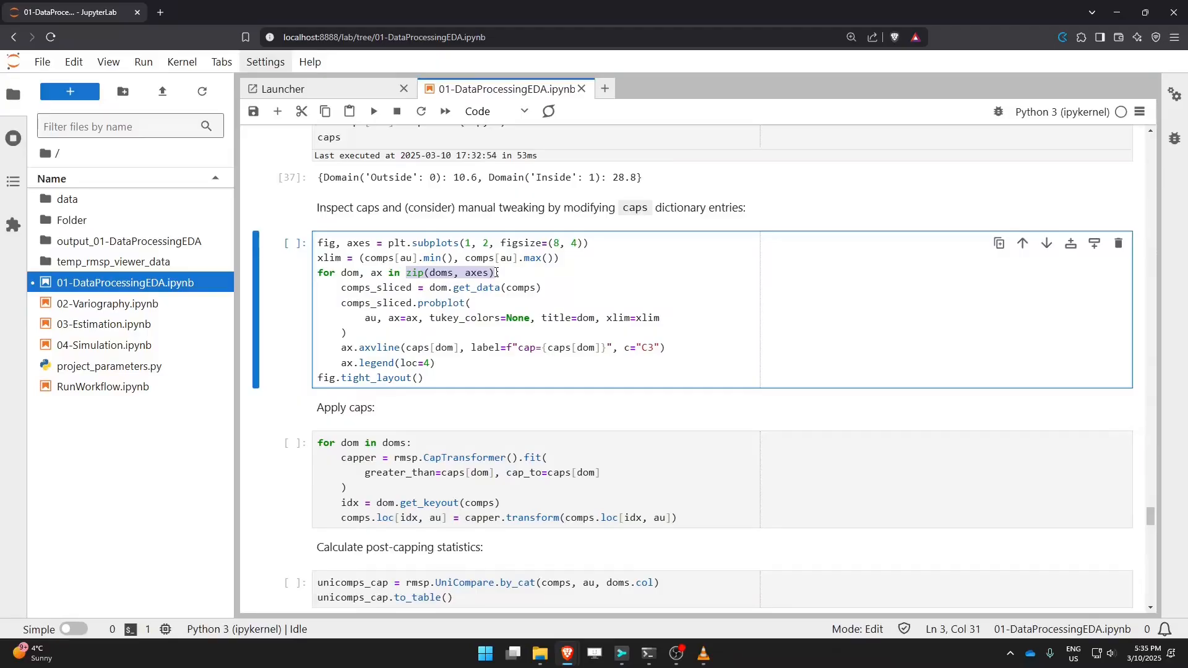
pyautogui.doubleClick(350, 273)
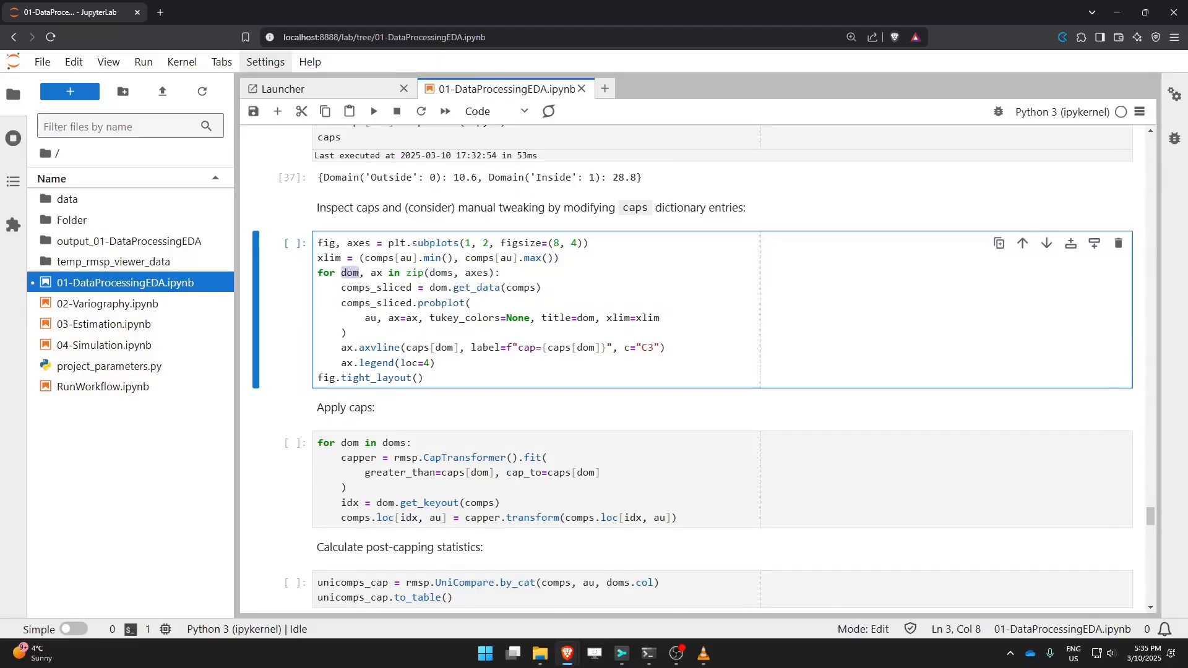
pyautogui.doubleClick(377, 273)
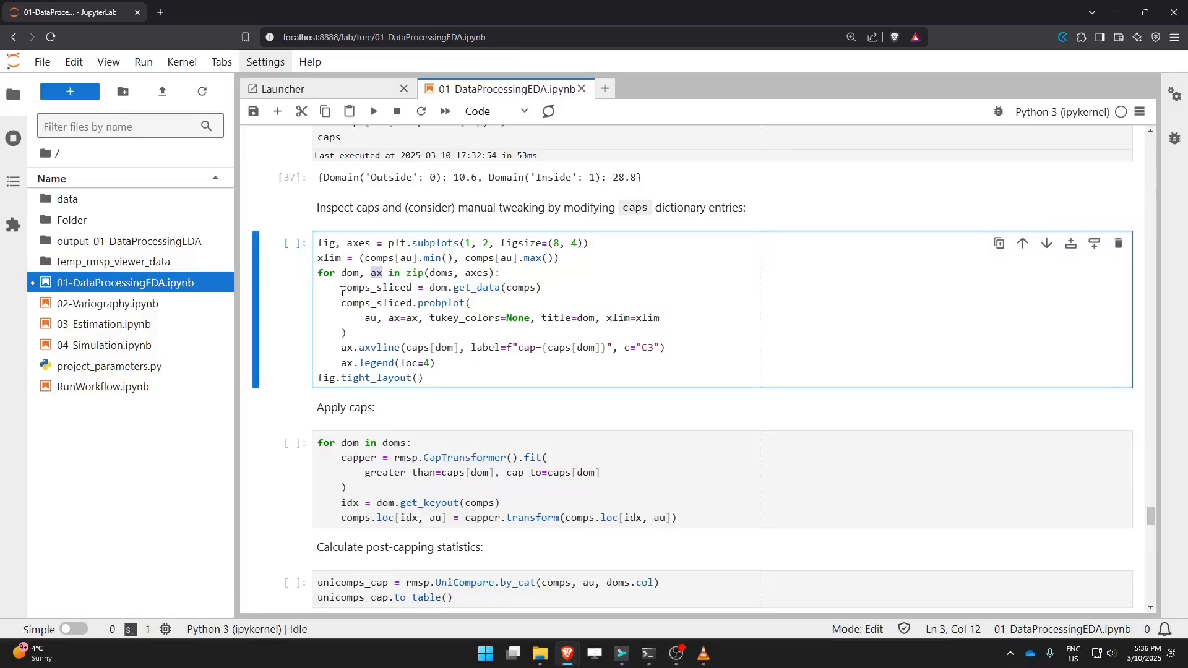
pyautogui.moveTo(343, 289); pyautogui.dragTo(539, 288)
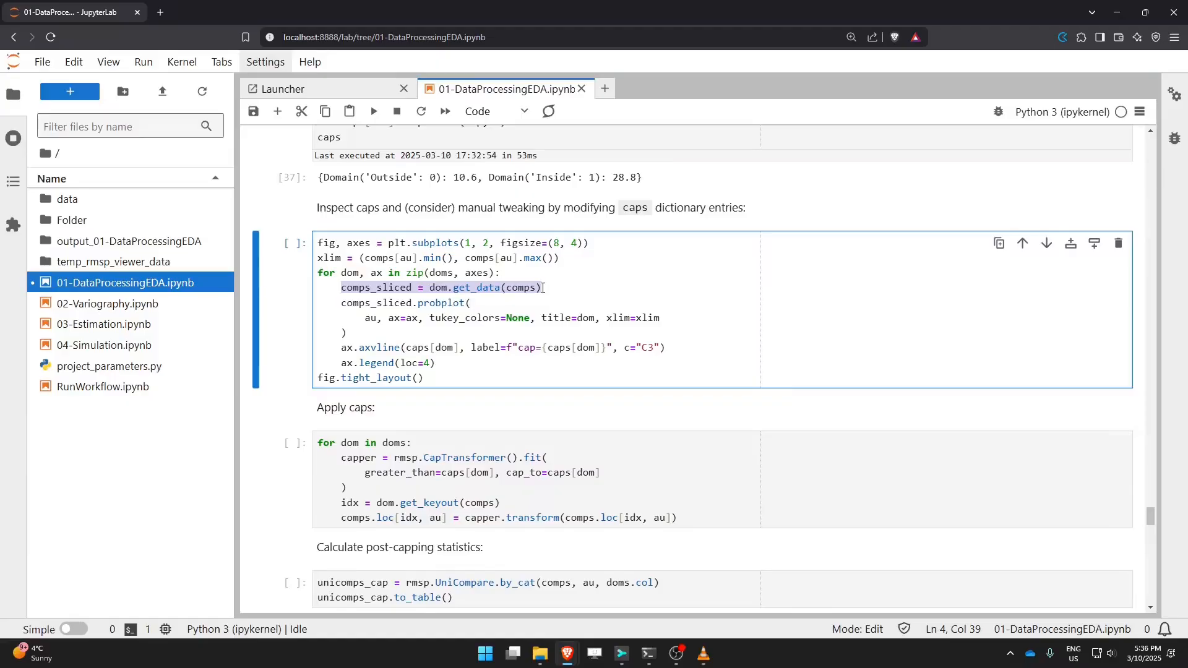
pyautogui.doubleClick(438, 288)
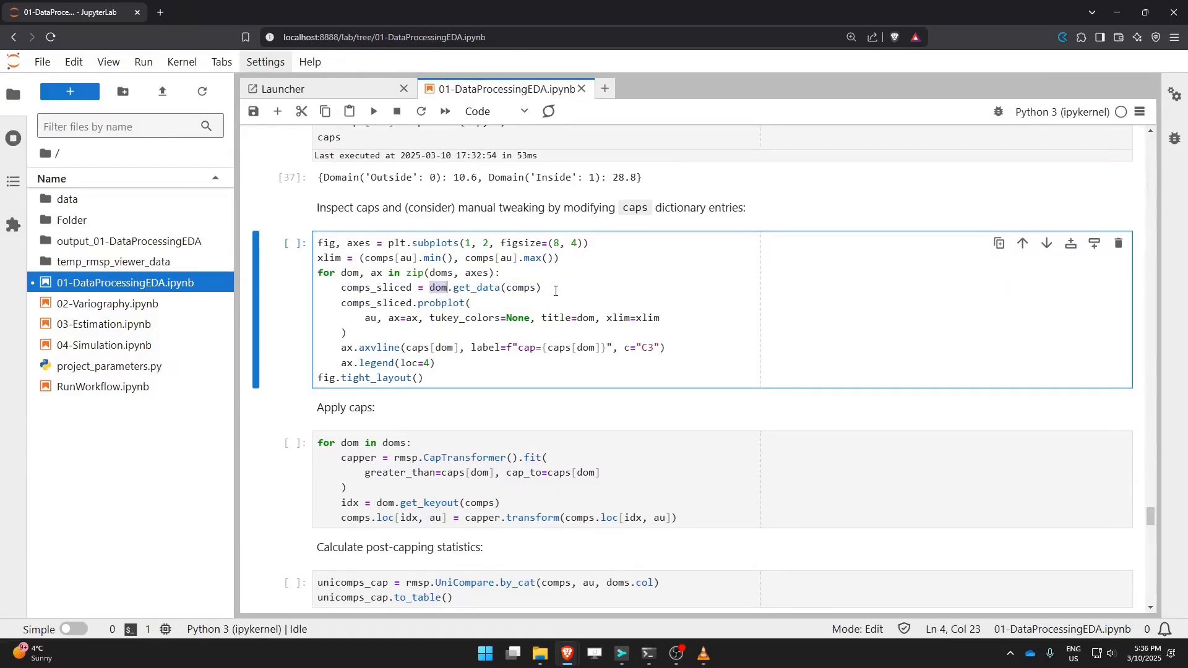
pyautogui.moveTo(341, 303); pyautogui.dragTo(411, 305)
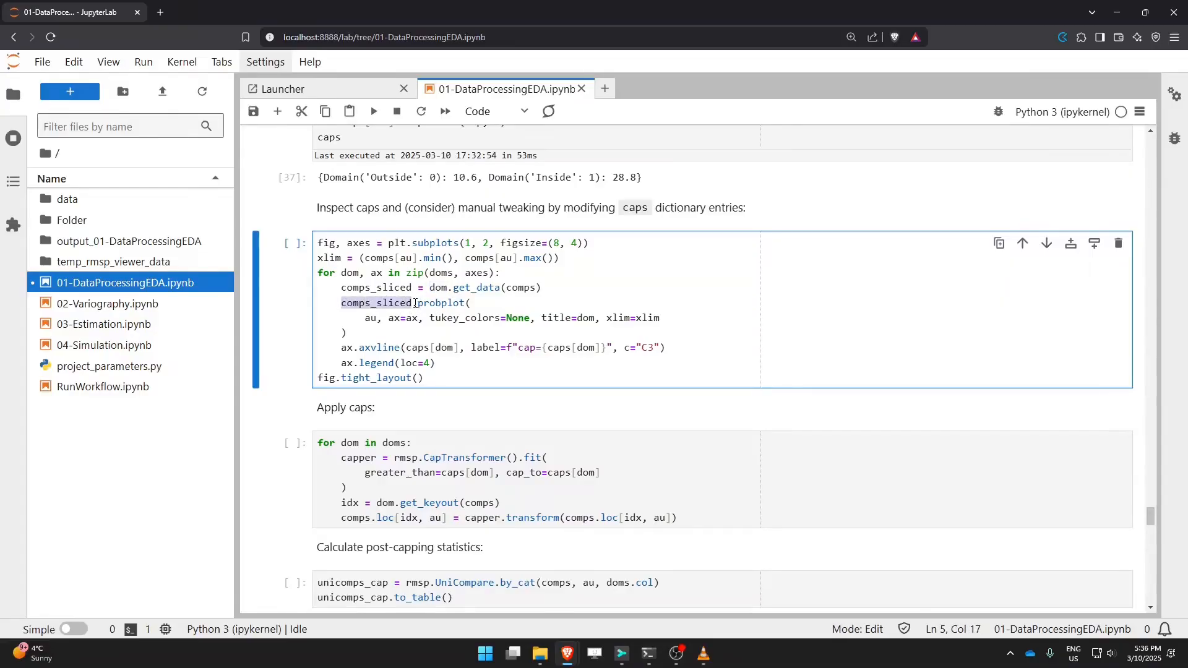
pyautogui.click(413, 304)
pyautogui.moveTo(413, 304); pyautogui.dragTo(468, 305)
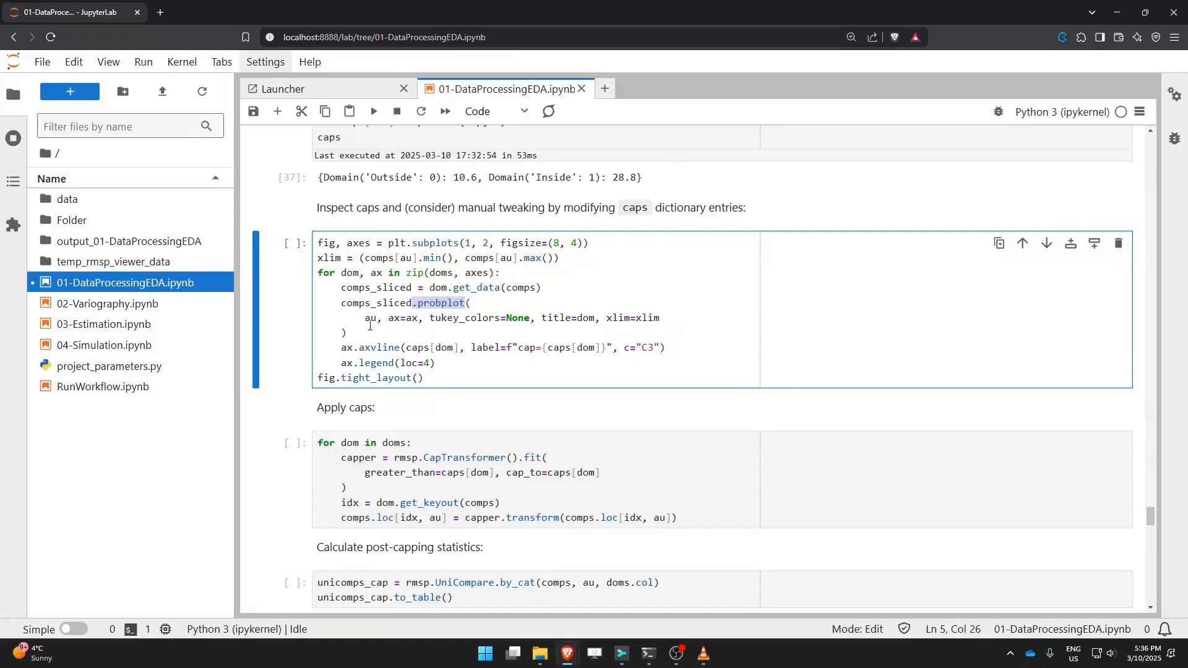
# Step: Examine the probplot arguments and the cap line with its label in the plotting cell
pyautogui.doubleClick(370, 319)
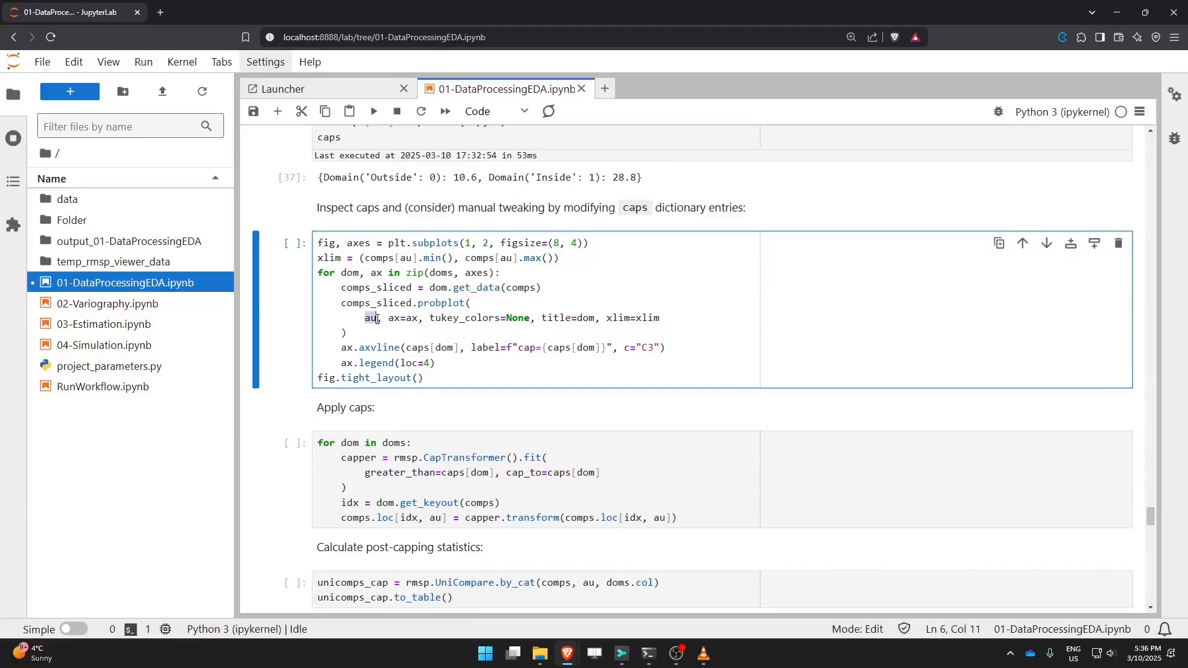
pyautogui.moveTo(388, 318); pyautogui.dragTo(417, 317)
pyautogui.moveTo(541, 318); pyautogui.dragTo(572, 318)
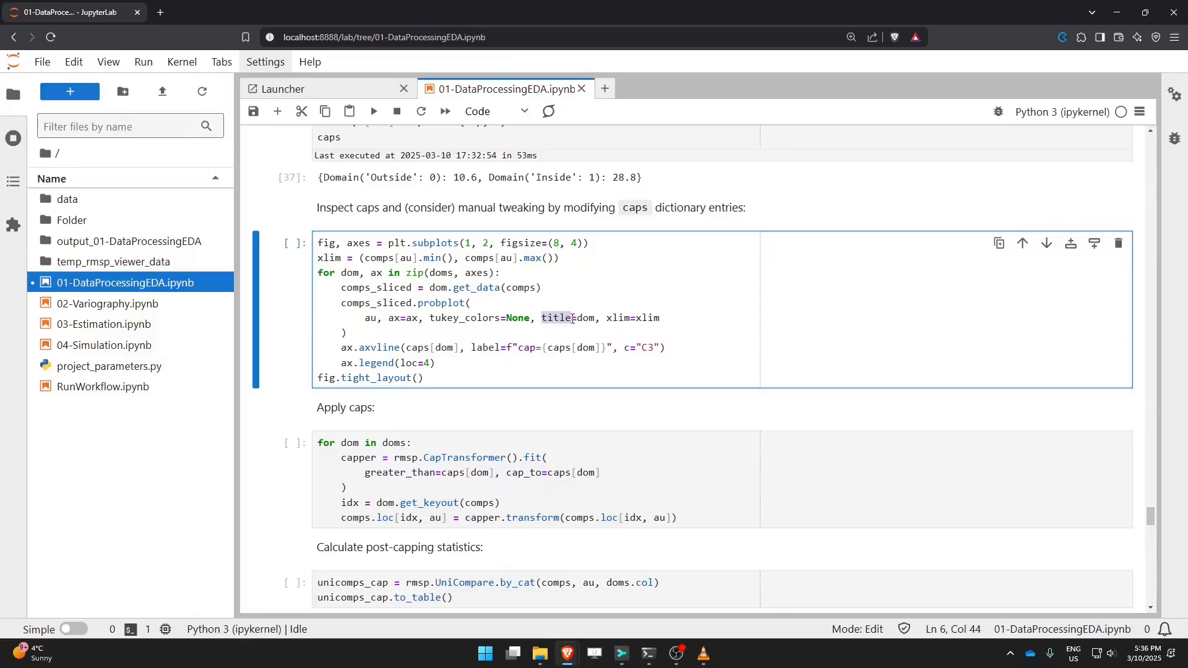
pyautogui.doubleClick(585, 317)
pyautogui.moveTo(600, 318); pyautogui.dragTo(632, 319)
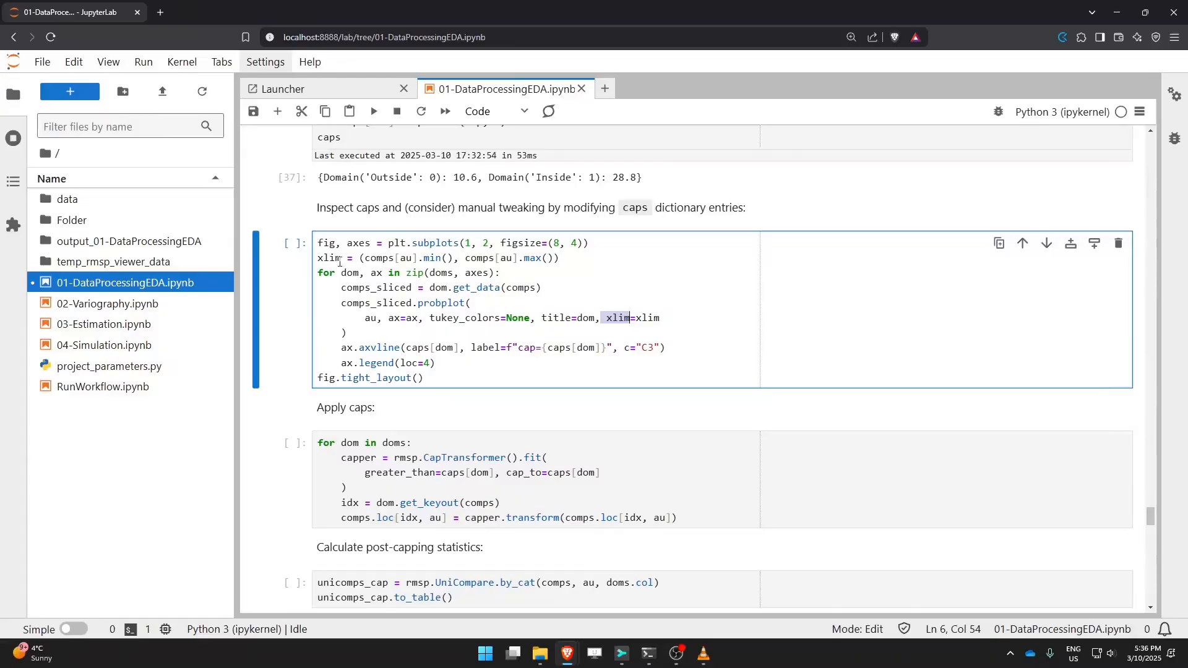
pyautogui.moveTo(318, 259); pyautogui.dragTo(564, 257)
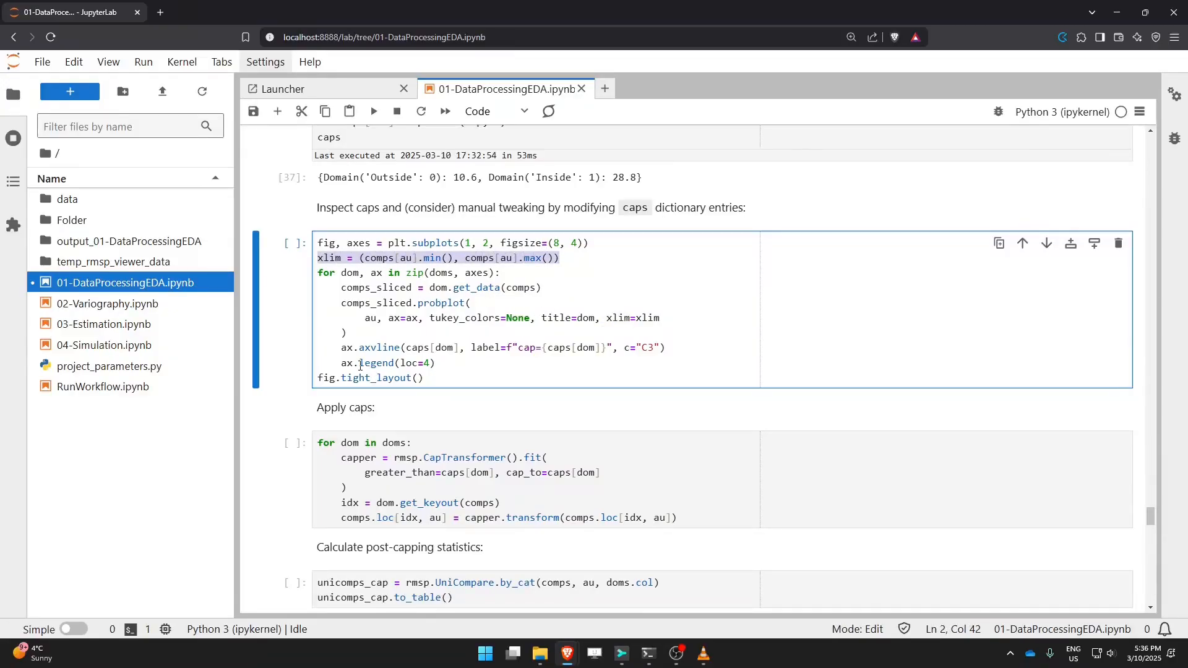
pyautogui.moveTo(348, 334); pyautogui.dragTo(297, 314)
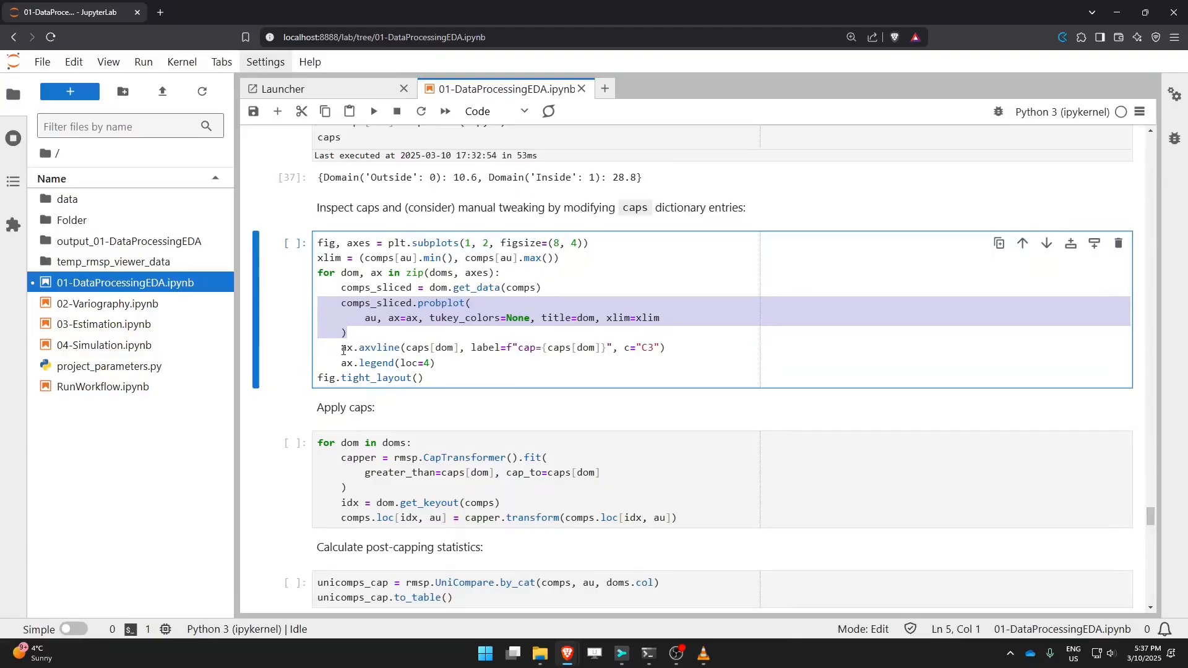
pyautogui.moveTo(346, 350); pyautogui.dragTo(403, 348)
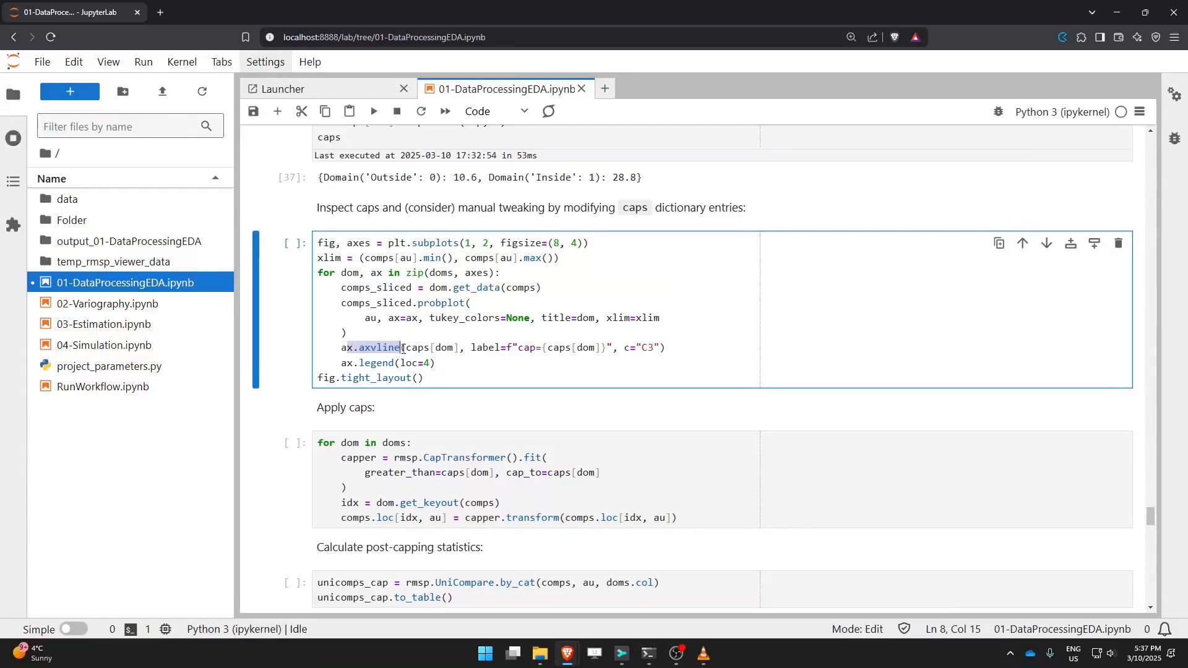
pyautogui.click(457, 347)
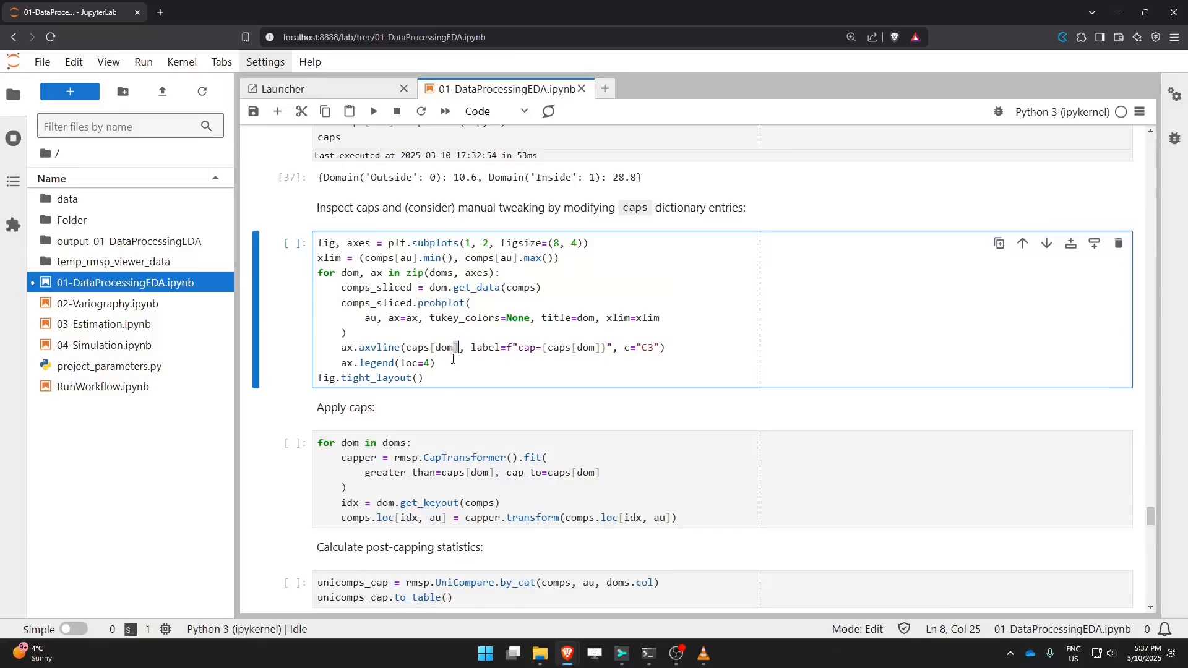
pyautogui.moveTo(472, 350); pyautogui.dragTo(614, 348)
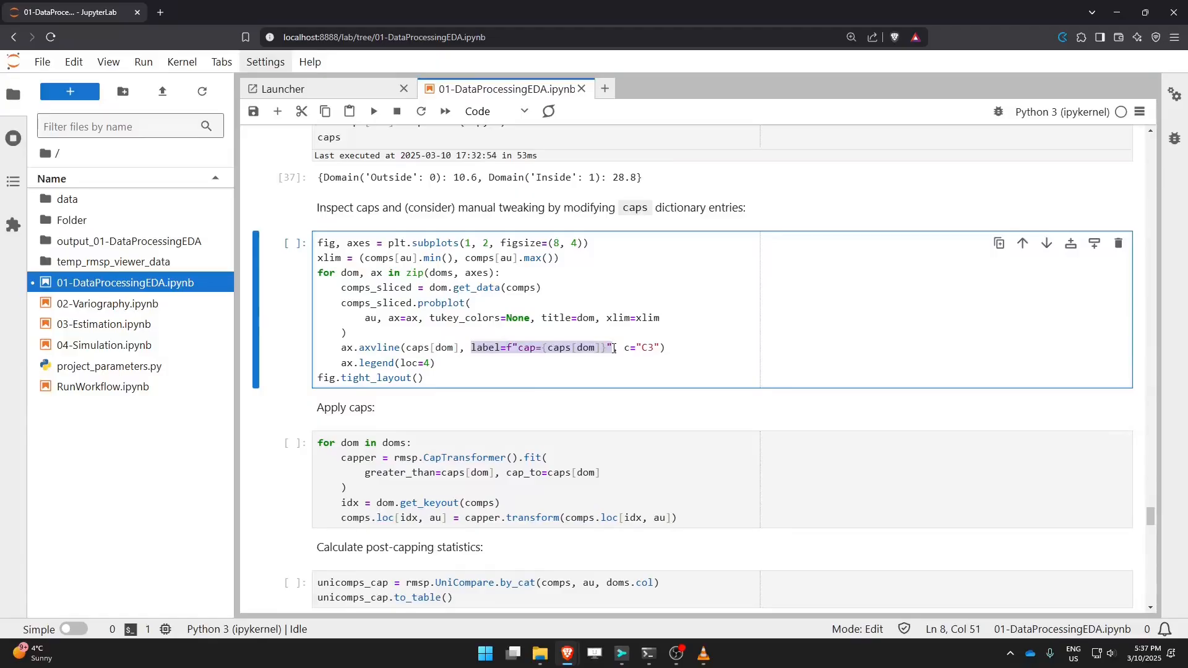
# Step: Review the cap line label and legend lines, then run the plotting cell to draw probability plots with caps
pyautogui.moveTo(518, 349); pyautogui.dragTo(546, 348)
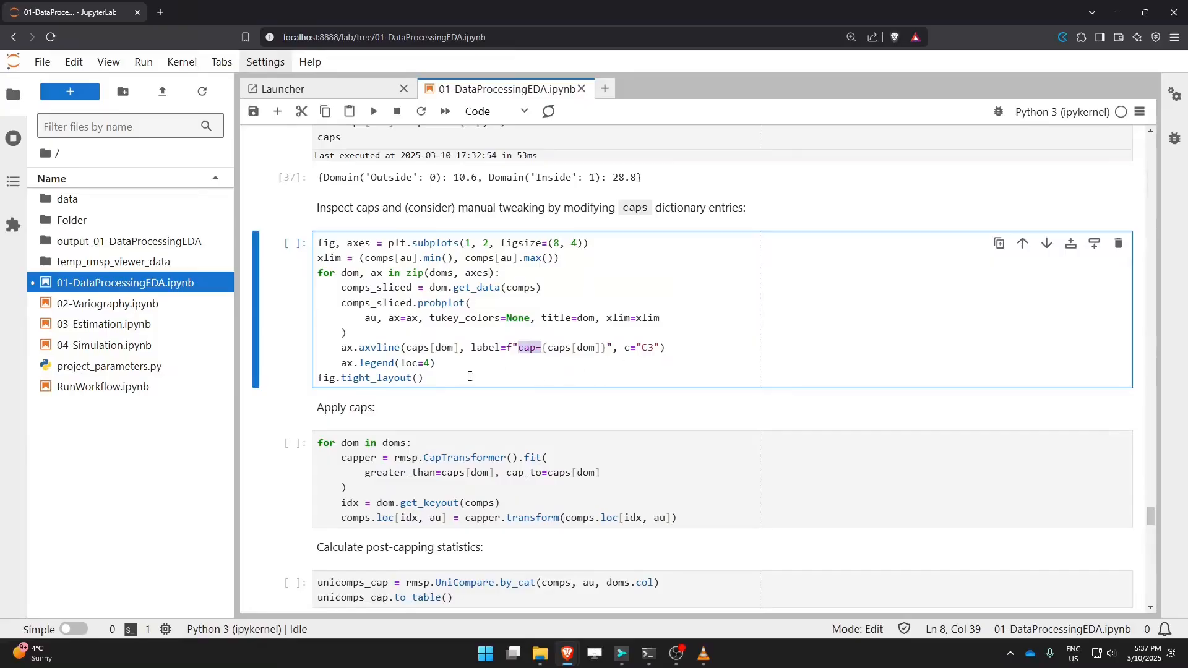
pyautogui.moveTo(437, 367); pyautogui.dragTo(342, 369)
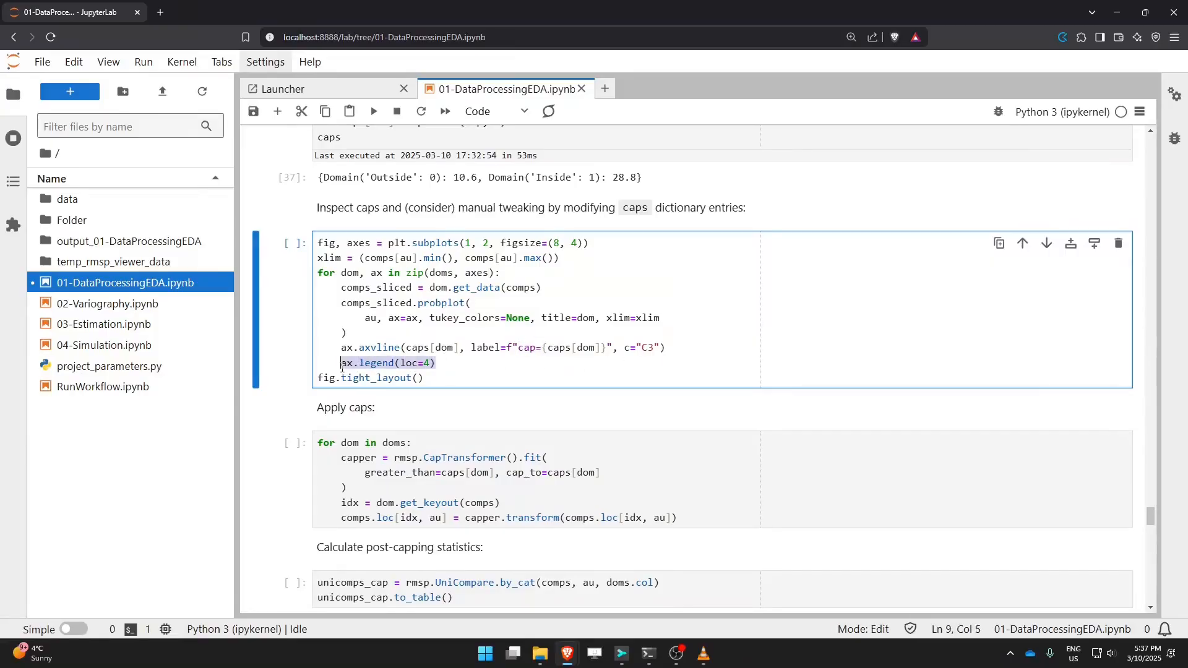
pyautogui.click(466, 378)
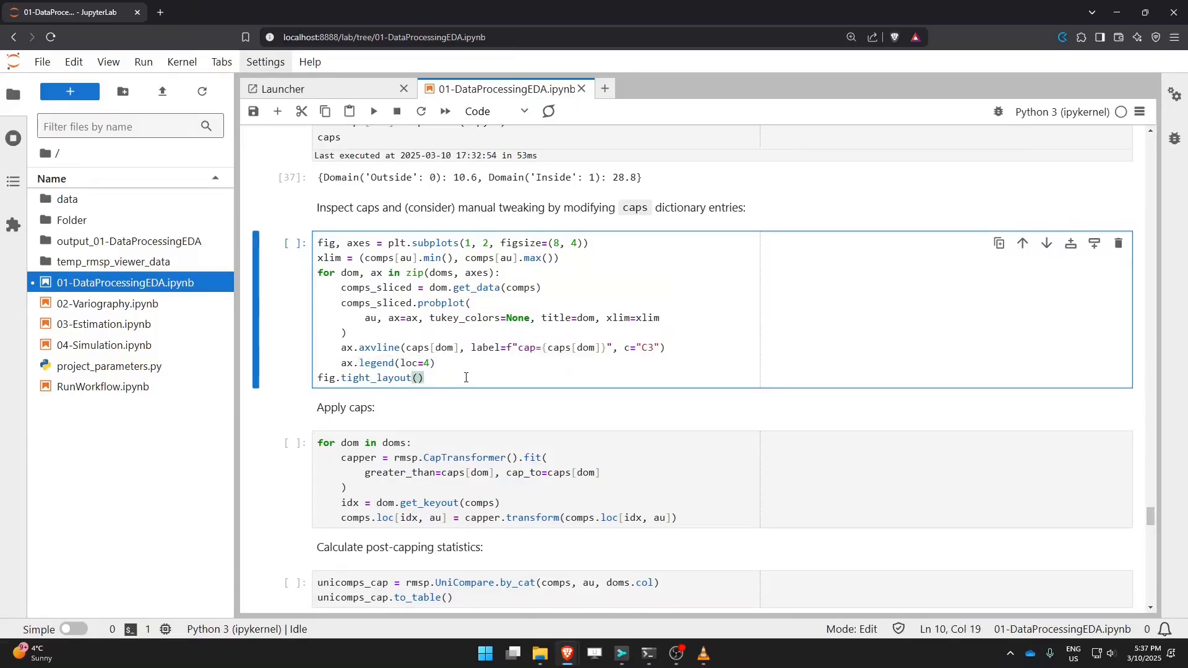
pyautogui.hotkey('shift', 'Return')
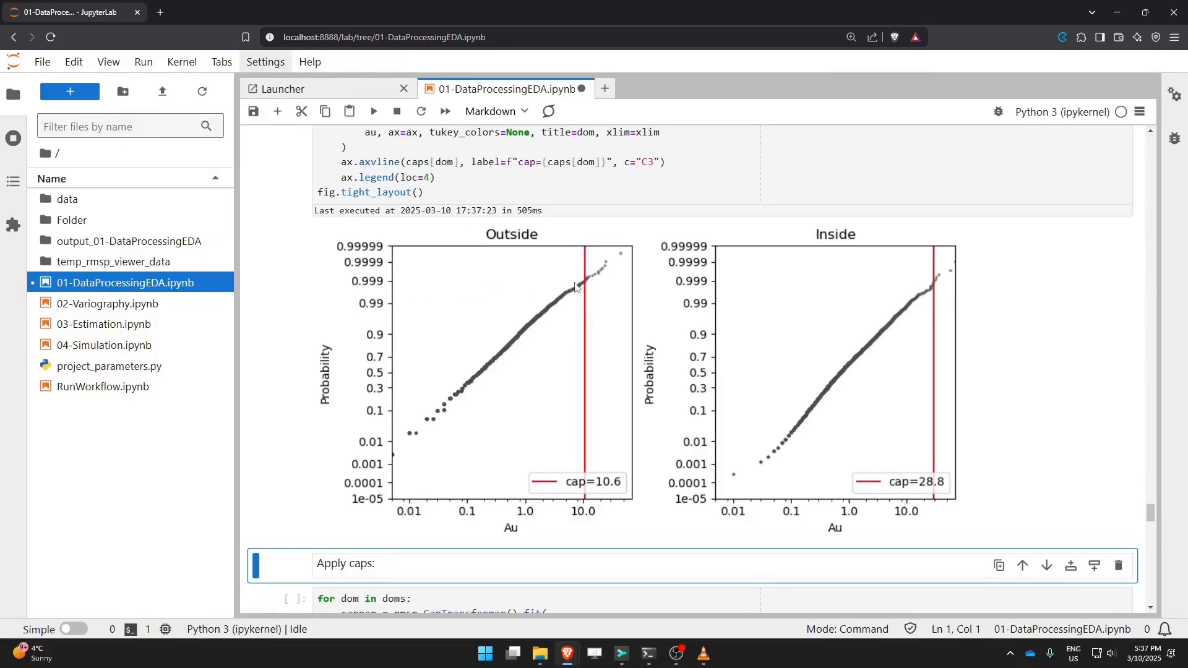
# Step: Compare the 0.999 percentiles in the cap initialization cell with the plotted caps and save the notebook
pyautogui.scroll(15, 576, 287)
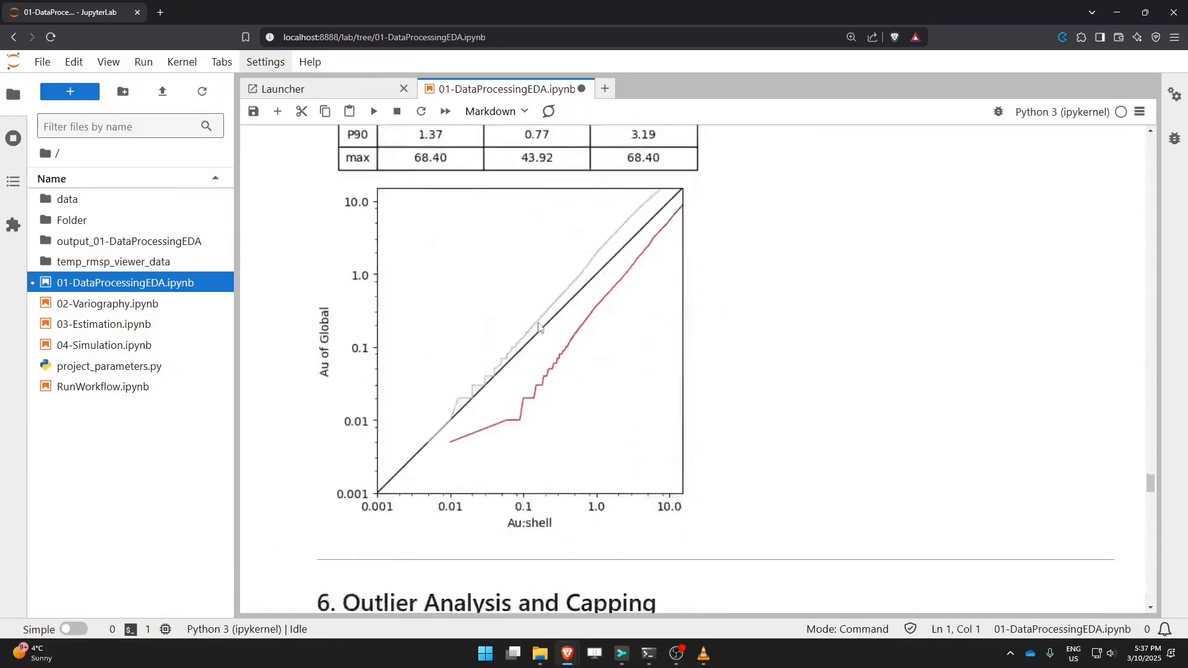
pyautogui.scroll(-8, 538, 327)
pyautogui.moveTo(437, 234); pyautogui.dragTo(465, 233)
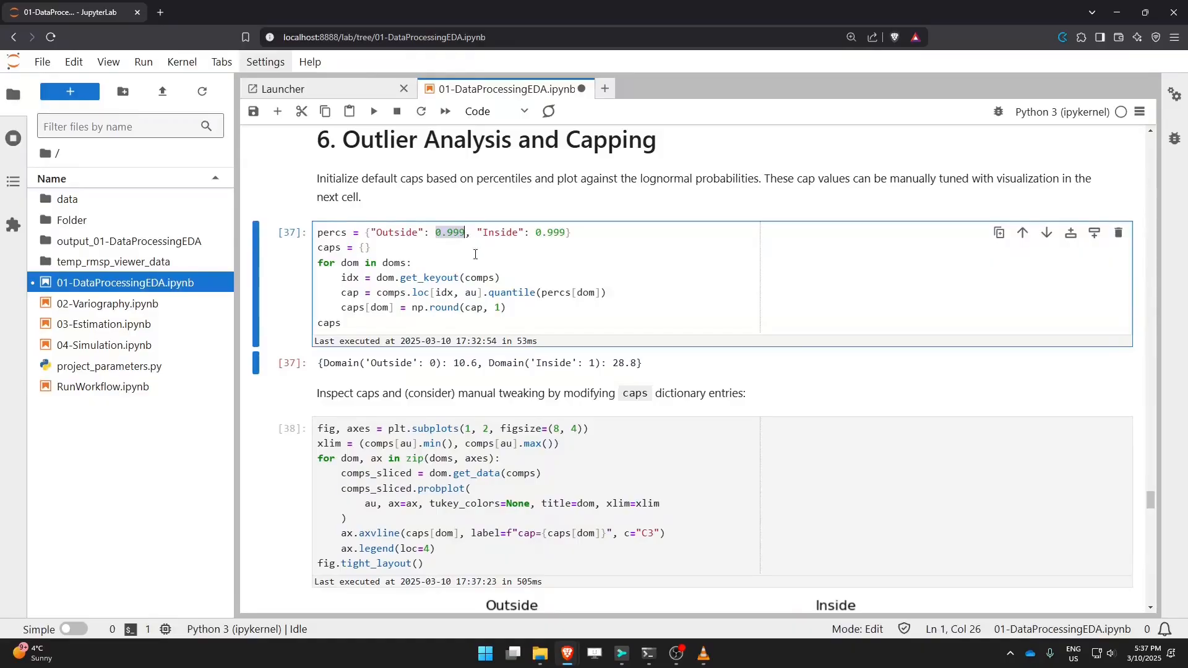
pyautogui.scroll(-6, 508, 360)
pyautogui.scroll(-1, 508, 364)
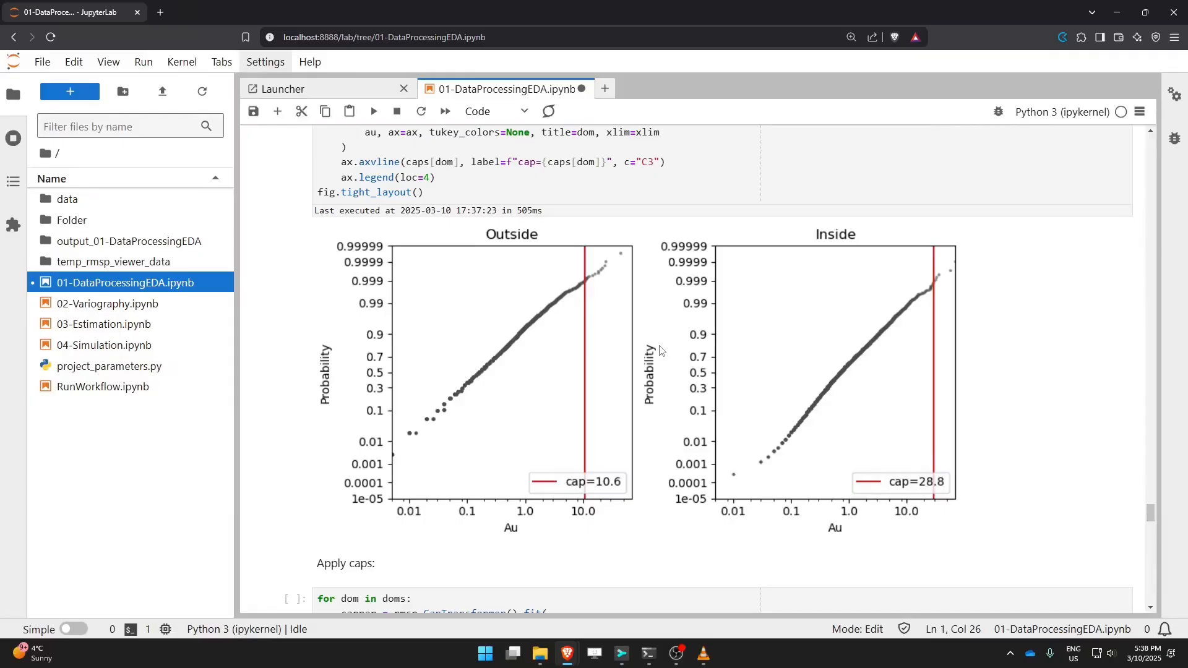
pyautogui.hotkey('ctrl', 's')
# Step: Examine the CapTransformer fit call in the apply caps cell and view its signature documentation
pyautogui.scroll(-5, 650, 350)
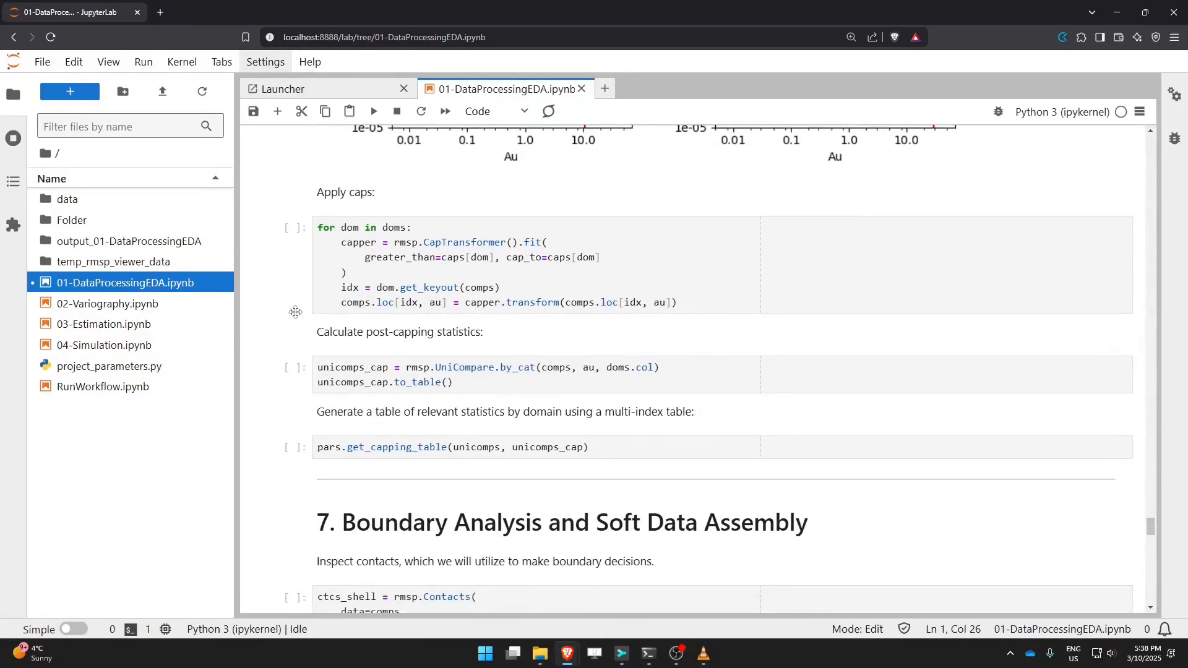
pyautogui.scroll(5, 535, 327)
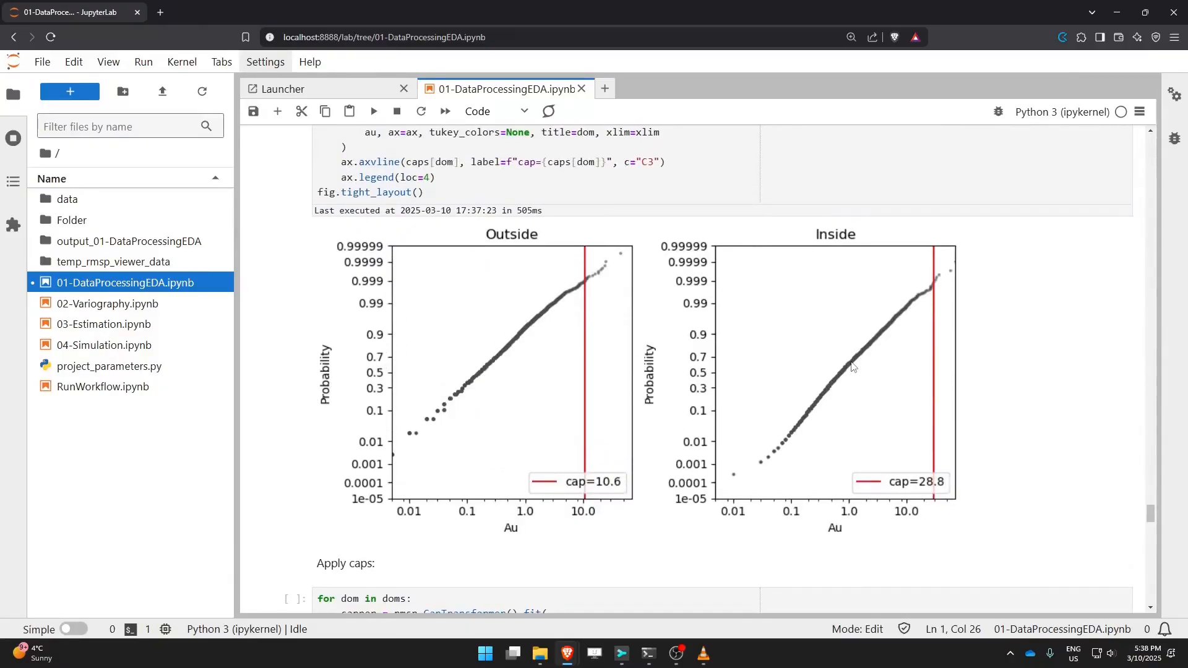
pyautogui.scroll(-5, 852, 366)
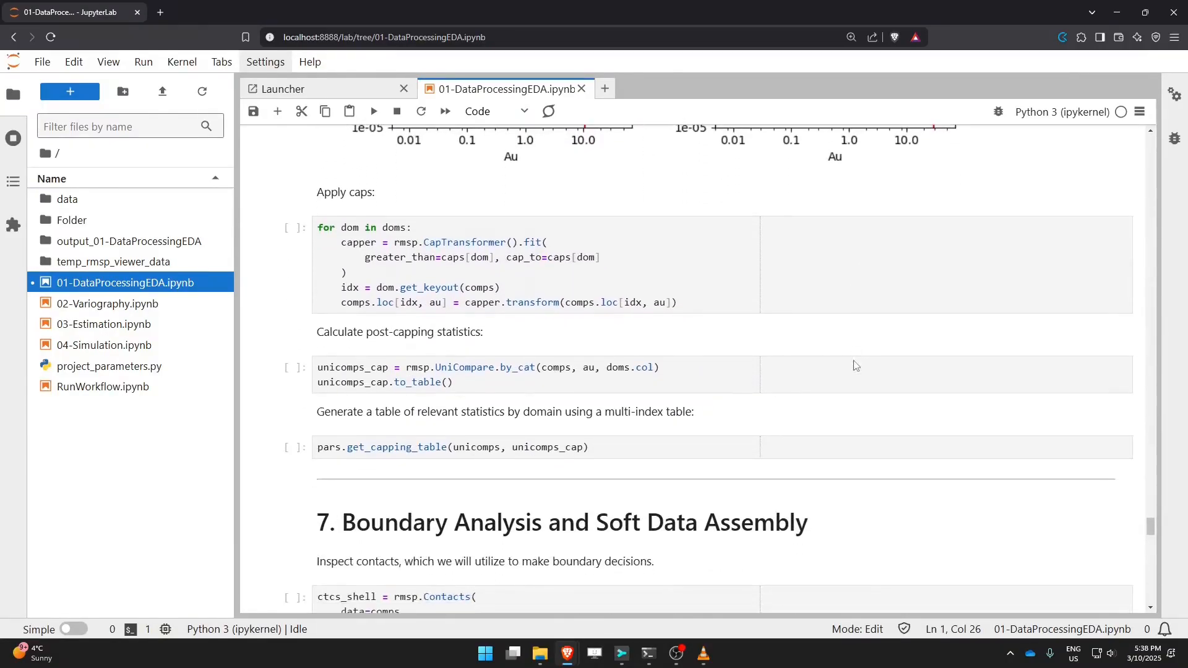
pyautogui.scroll(-1, 854, 366)
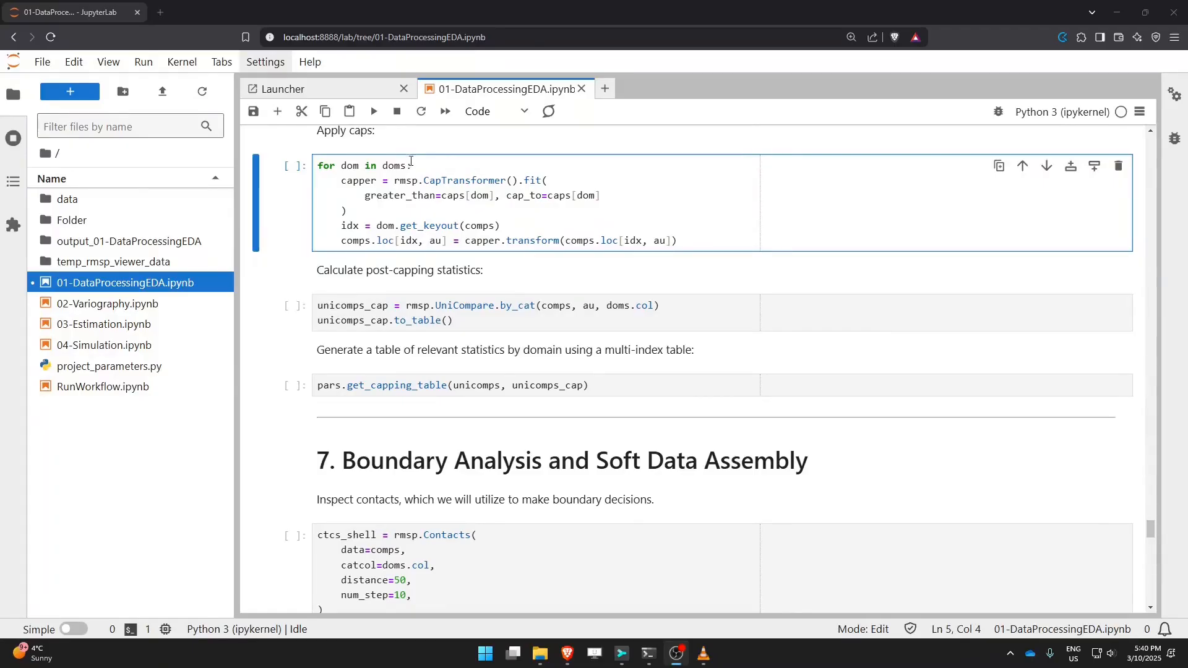
pyautogui.moveTo(417, 166); pyautogui.dragTo(521, 180)
pyautogui.click(360, 194)
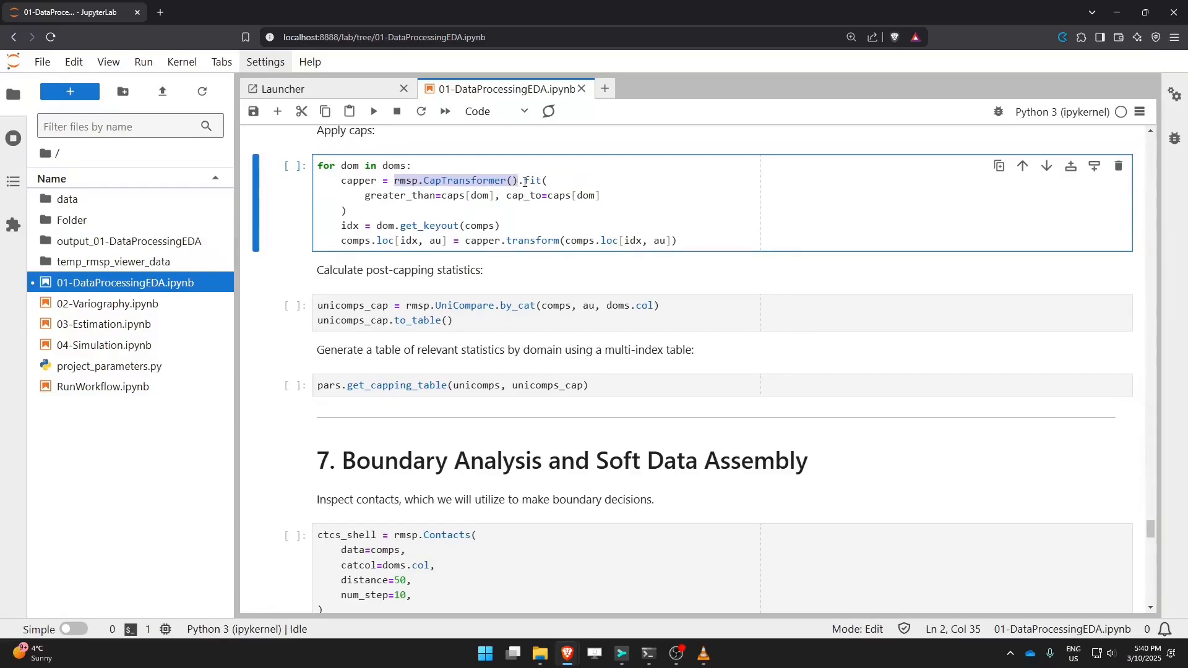
pyautogui.click(551, 181)
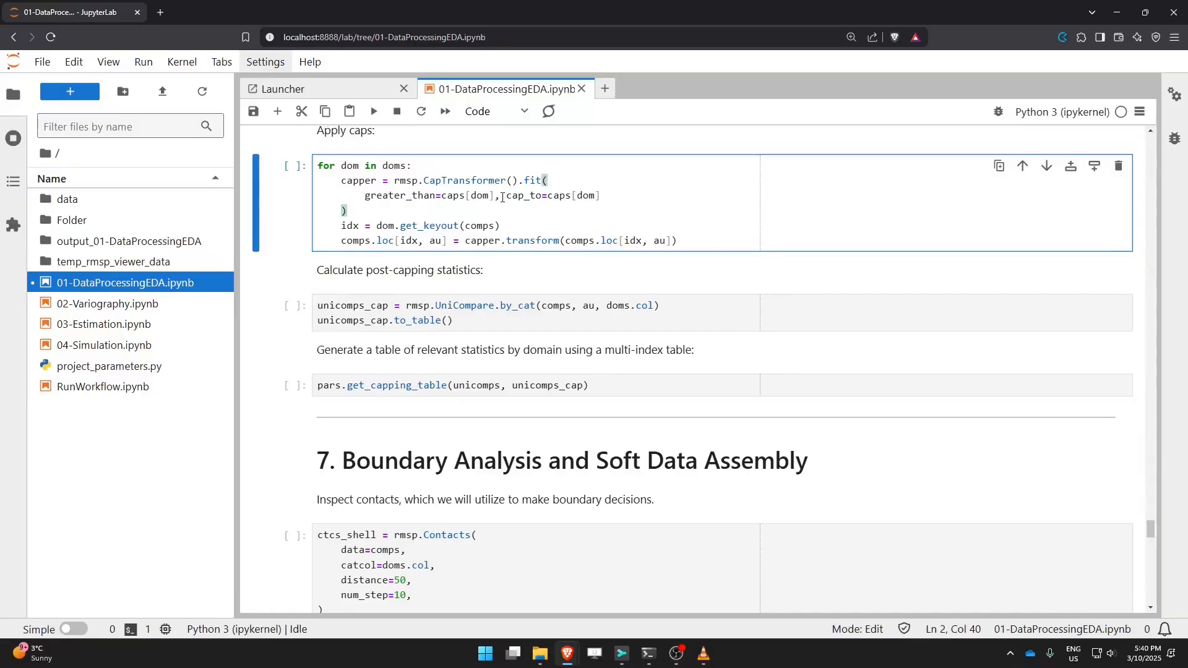
pyautogui.moveTo(364, 196); pyautogui.dragTo(436, 196)
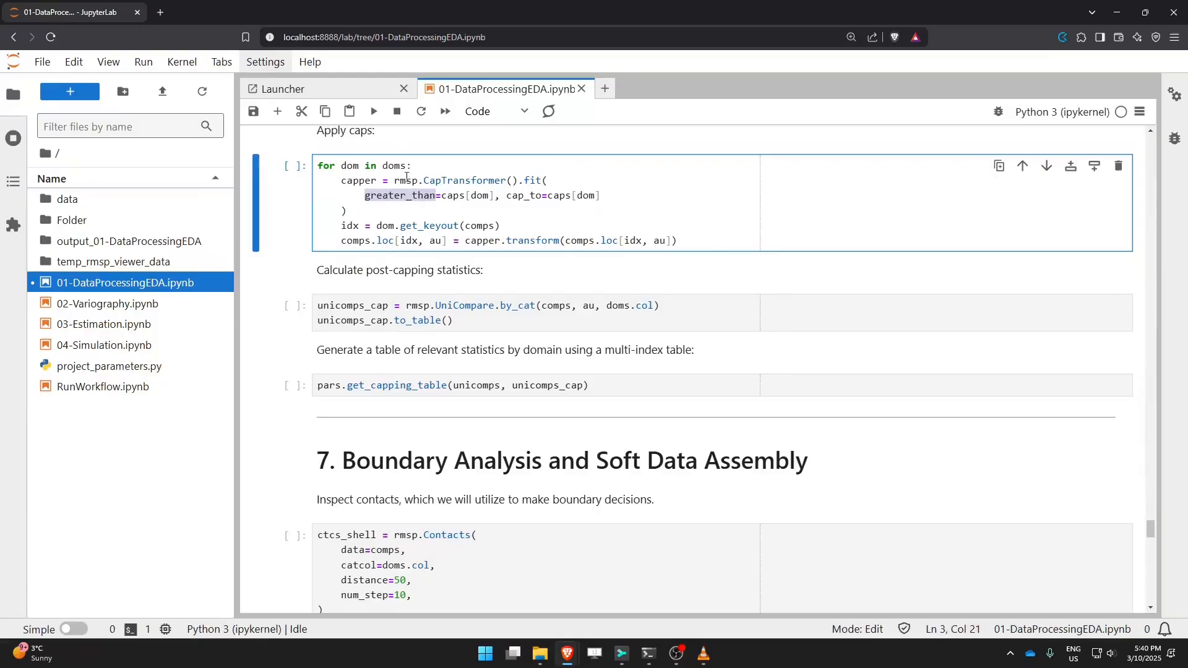
pyautogui.click(366, 197)
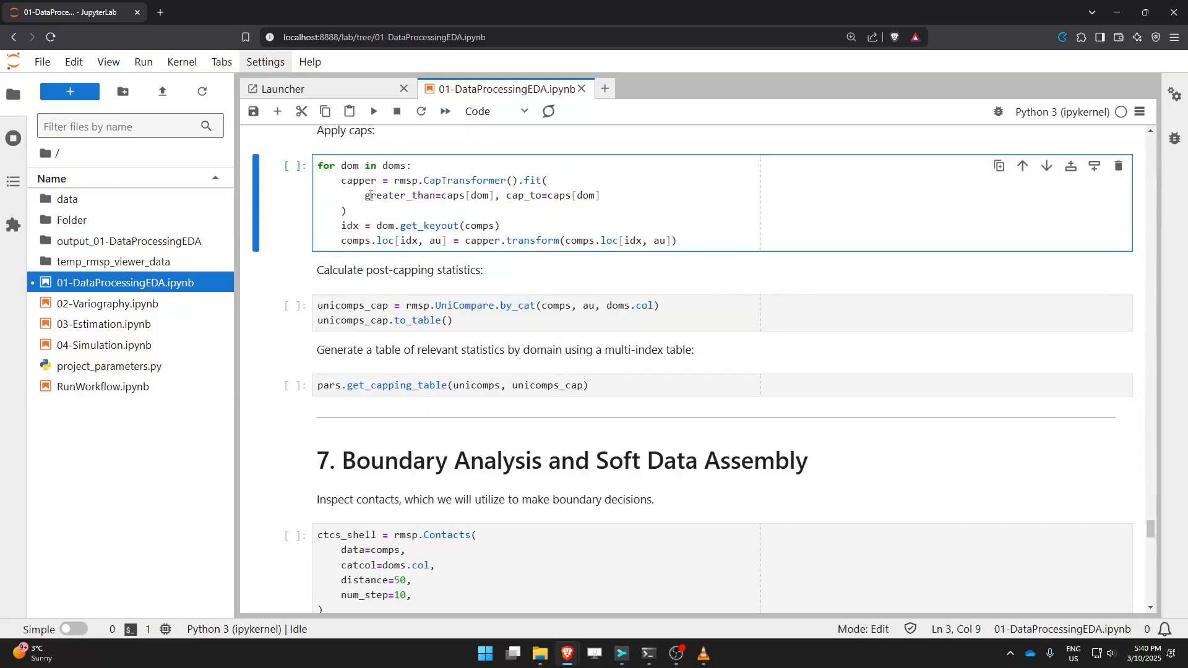
pyautogui.moveTo(441, 196); pyautogui.dragTo(496, 197)
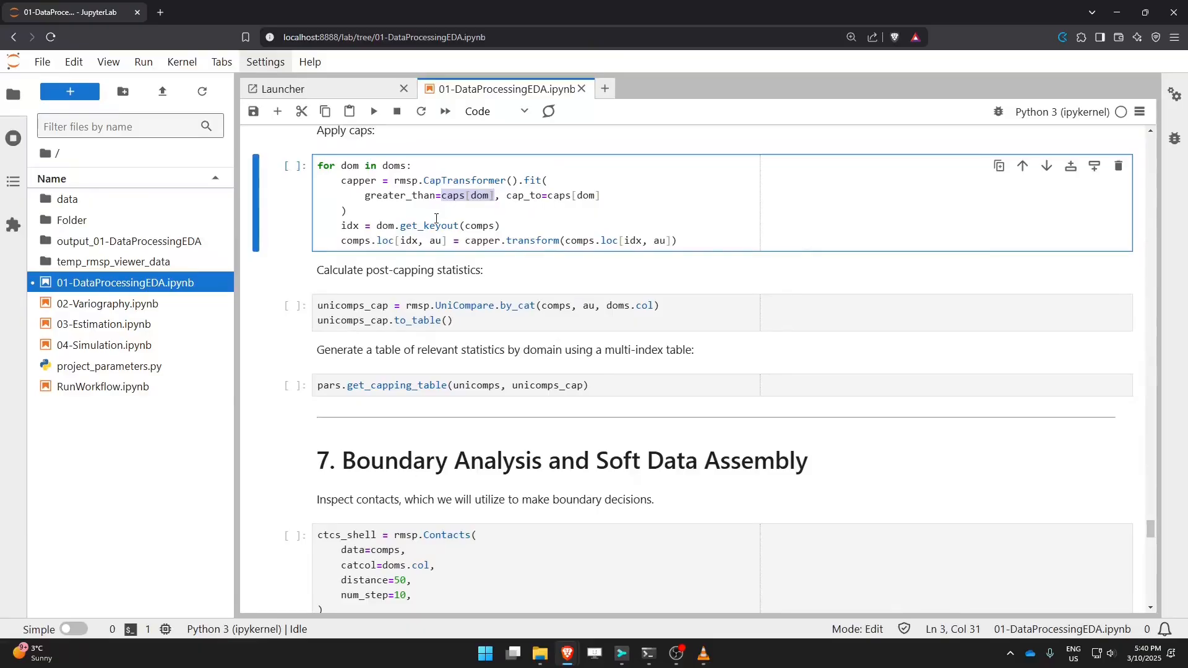
pyautogui.click(555, 182)
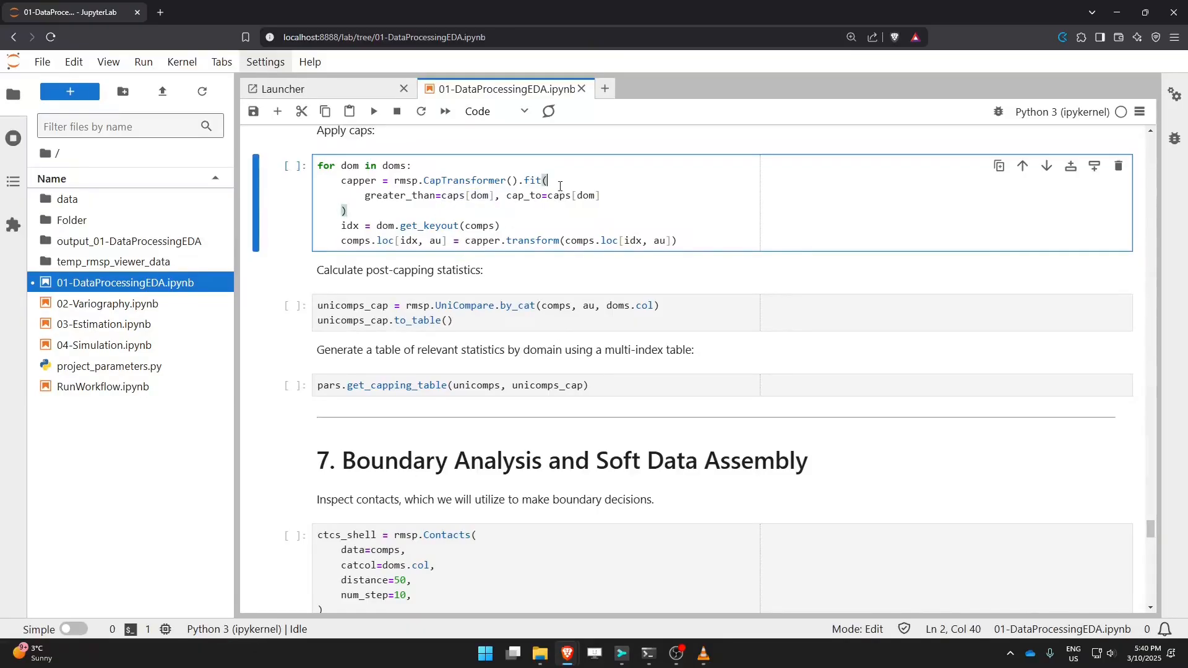
pyautogui.hotkey('shift', 'Tab')
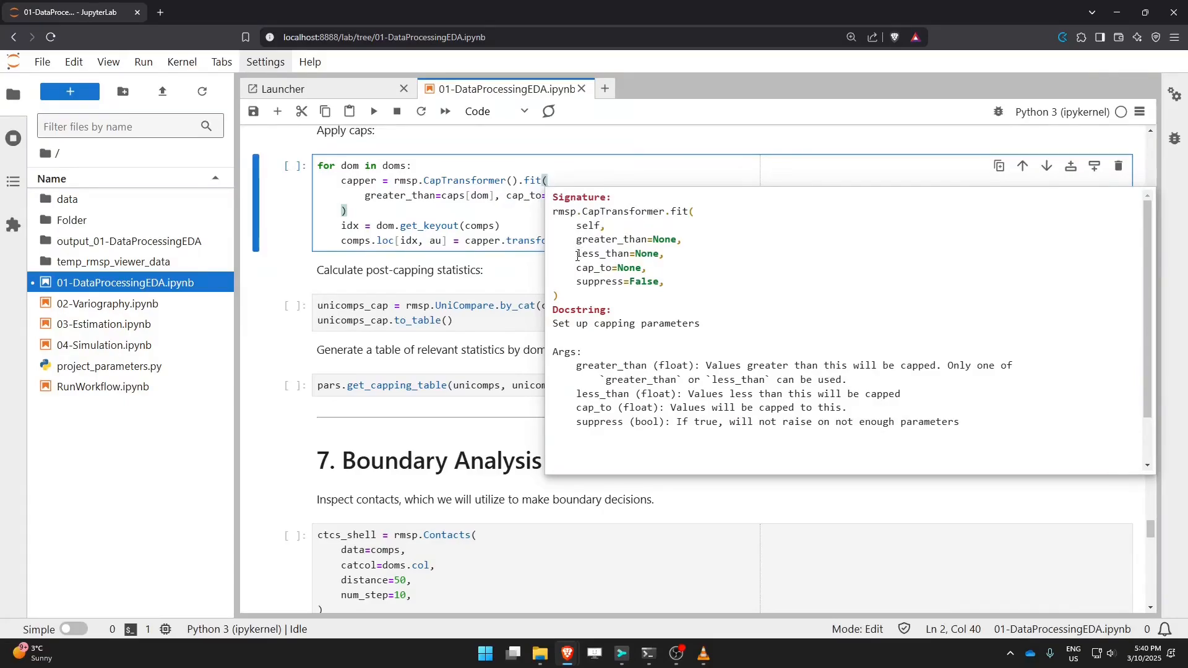
pyautogui.moveTo(577, 254)
pyautogui.mouseDown()
pyautogui.moveTo(658, 254)
pyautogui.moveTo(644, 269)
pyautogui.mouseUp()
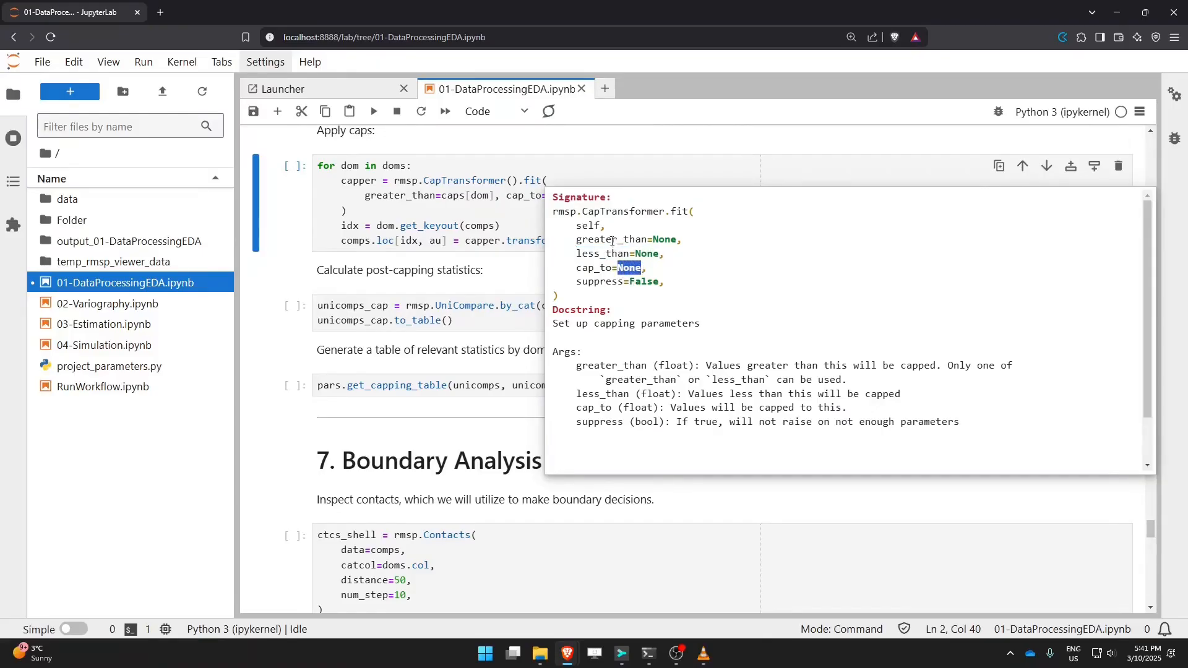
pyautogui.click(499, 224)
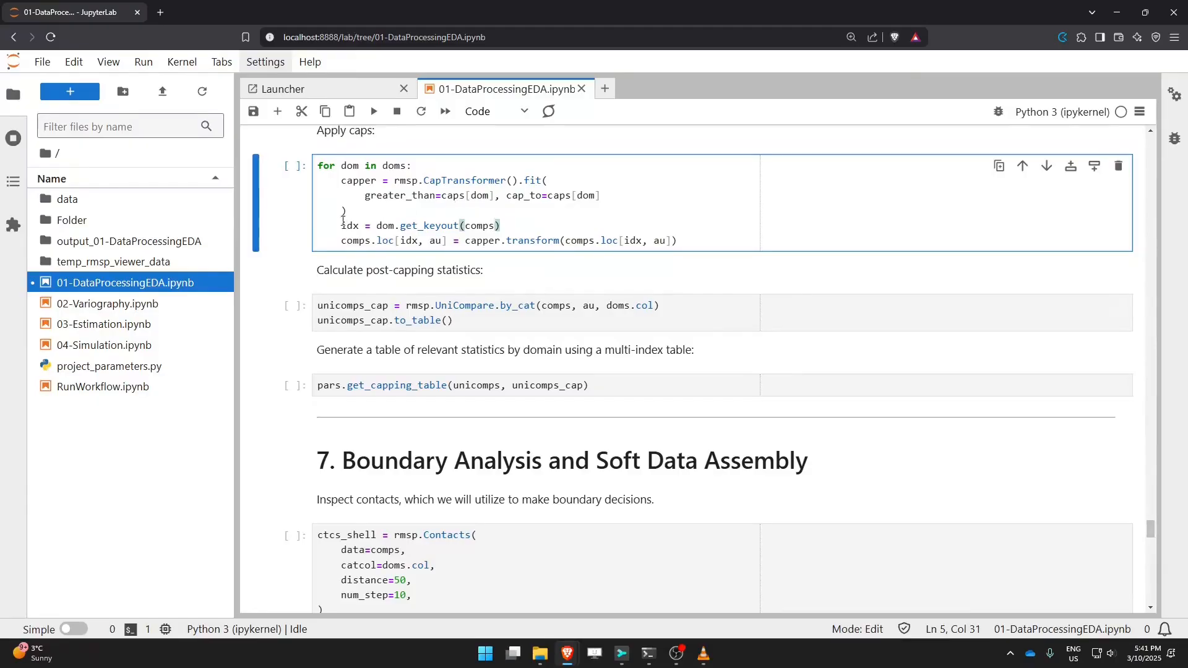
# Step: Examine the keyout index and transform assignment lines in the apply caps cell
pyautogui.moveTo(350, 210); pyautogui.dragTo(296, 185)
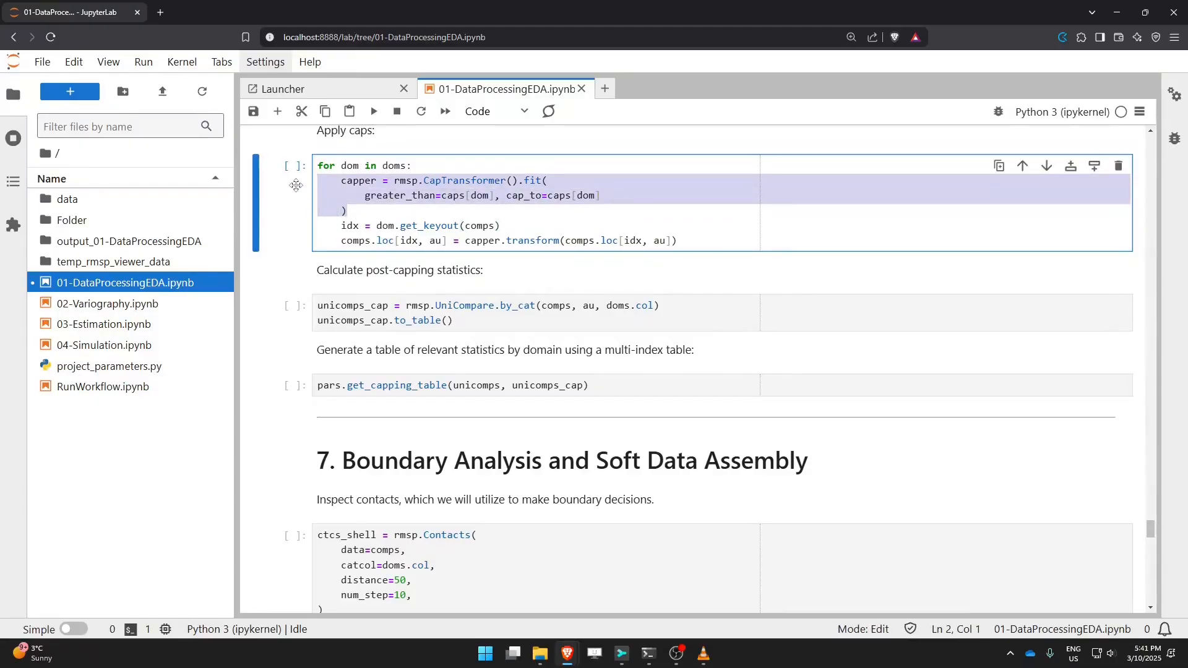
pyautogui.doubleClick(362, 180)
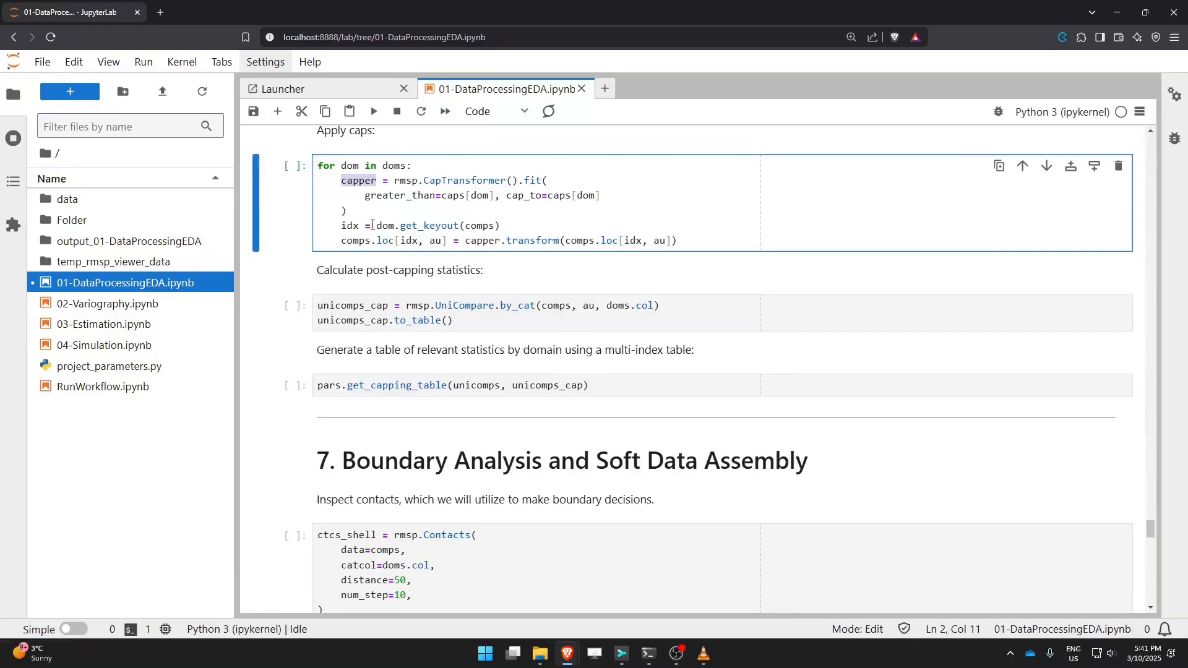
pyautogui.moveTo(377, 228); pyautogui.dragTo(502, 226)
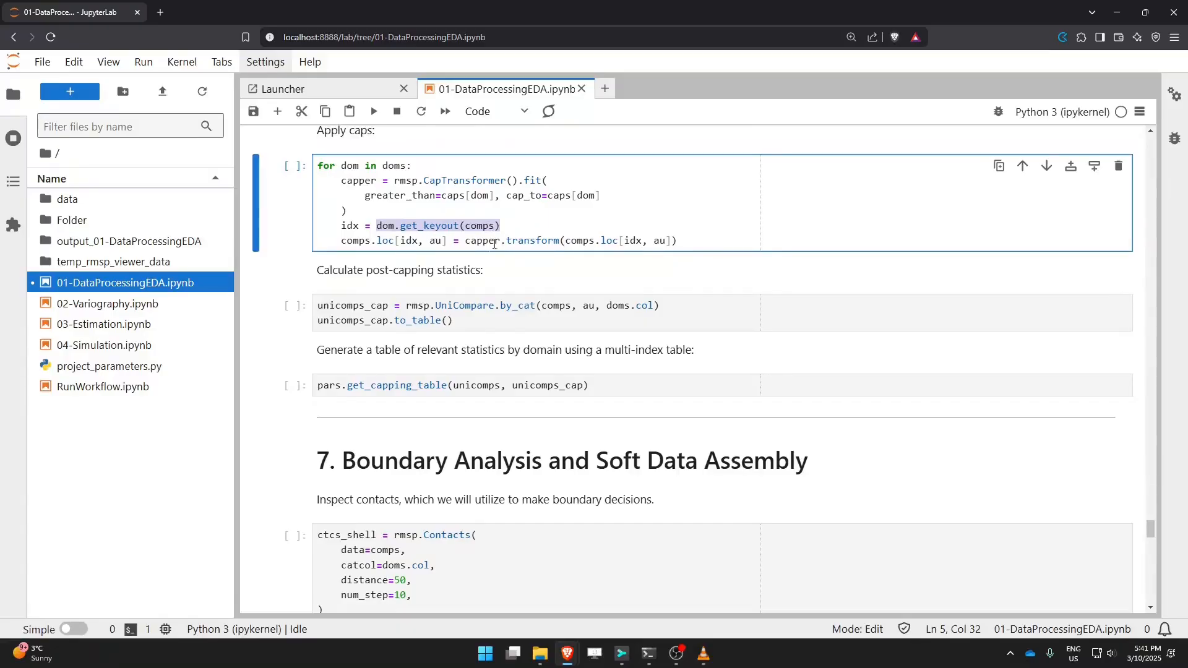
pyautogui.doubleClick(388, 228)
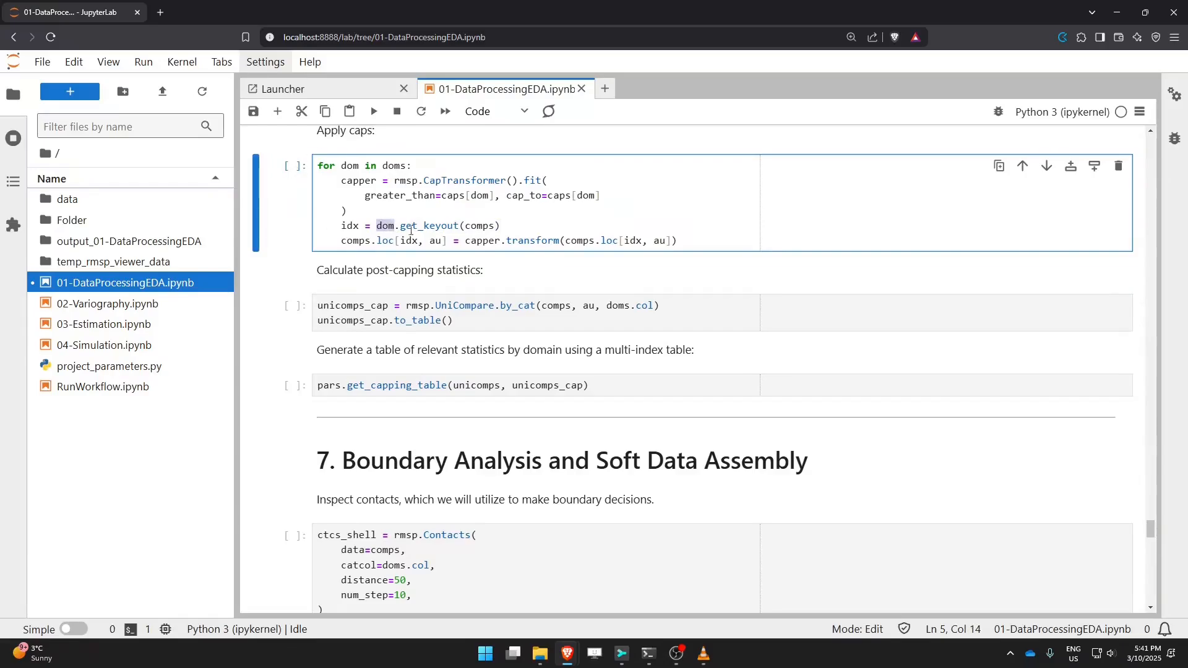
pyautogui.doubleClick(346, 226)
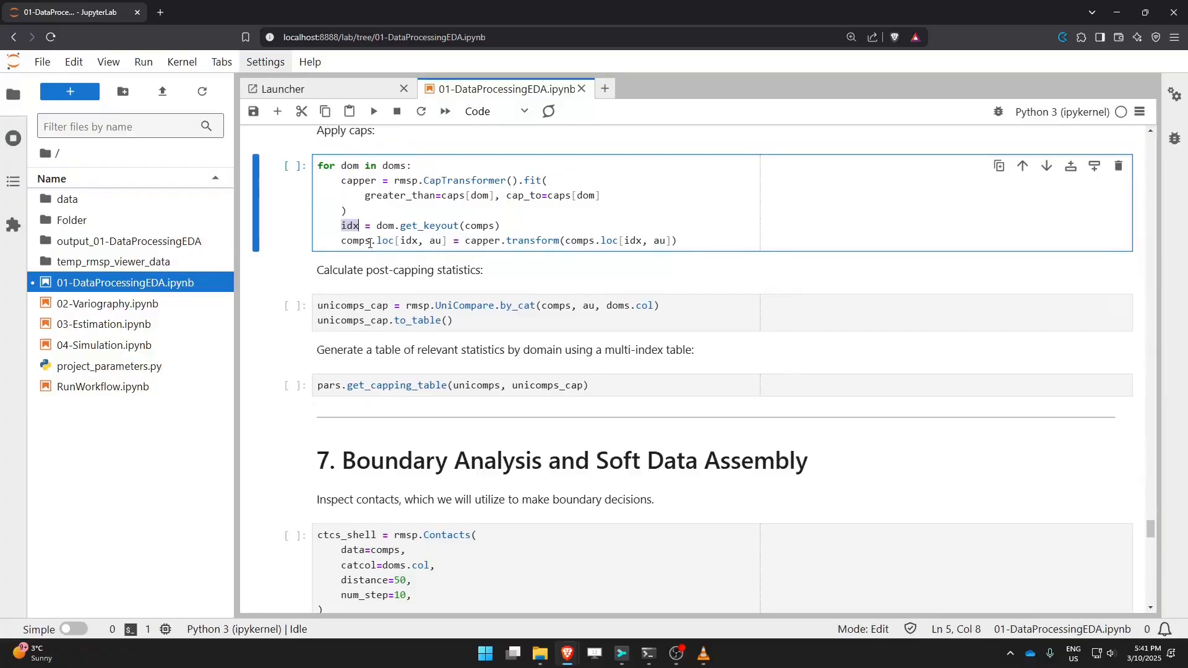
pyautogui.moveTo(370, 244); pyautogui.dragTo(394, 241)
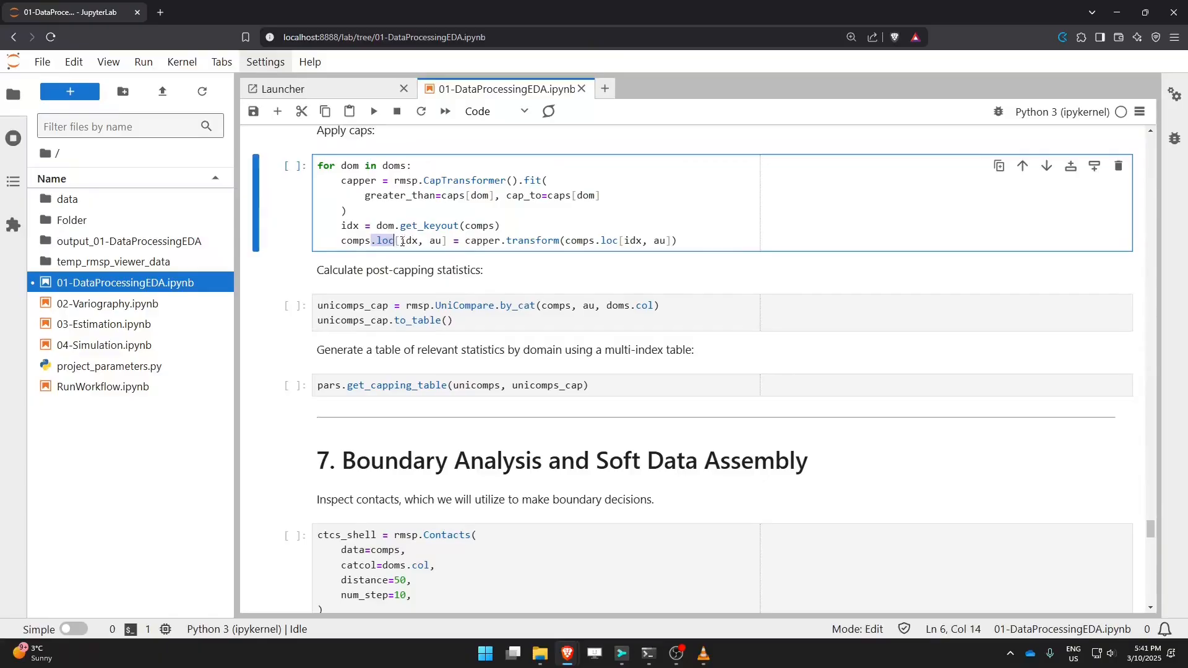
pyautogui.moveTo(401, 242); pyautogui.dragTo(420, 244)
pyautogui.moveTo(430, 241); pyautogui.dragTo(442, 240)
pyautogui.moveTo(459, 241); pyautogui.dragTo(674, 240)
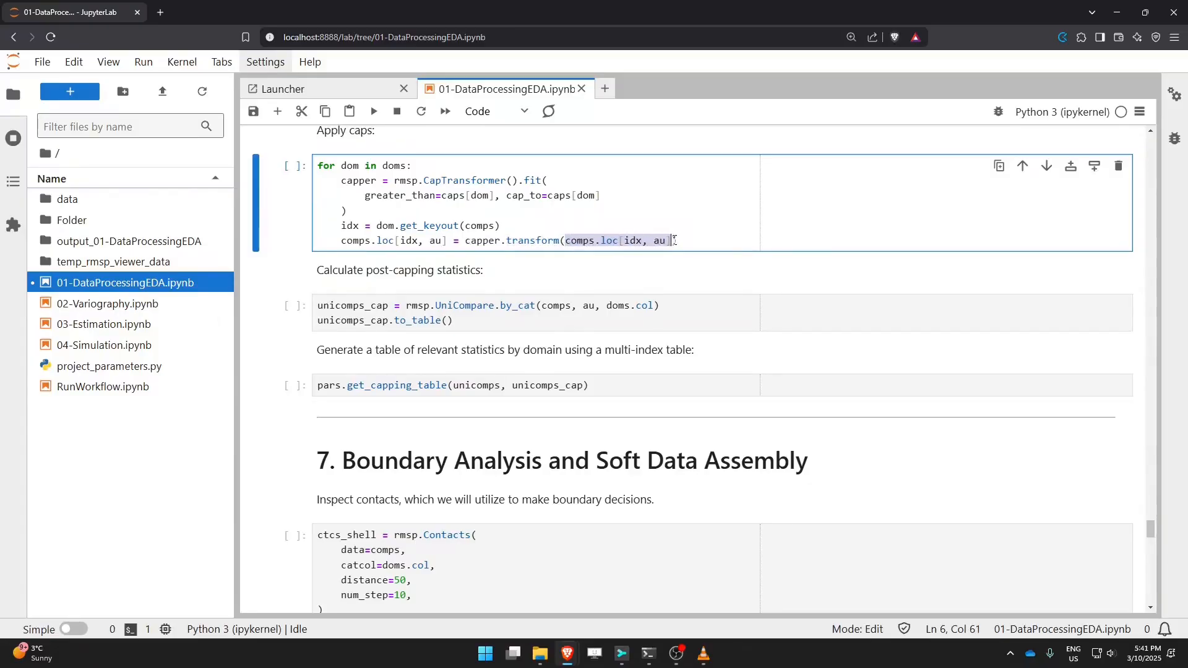
pyautogui.press('Up')
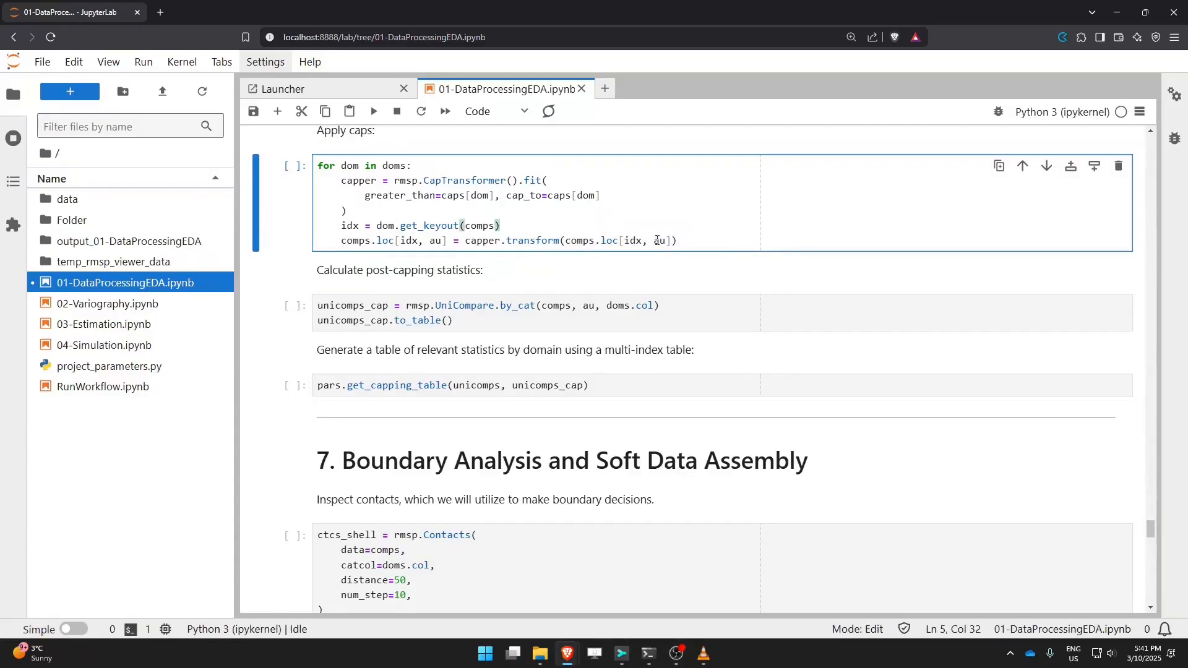
pyautogui.doubleClick(439, 241)
pyautogui.doubleClick(661, 241)
# Step: Run the apply caps cell and save the notebook
pyautogui.scroll(2, 526, 235)
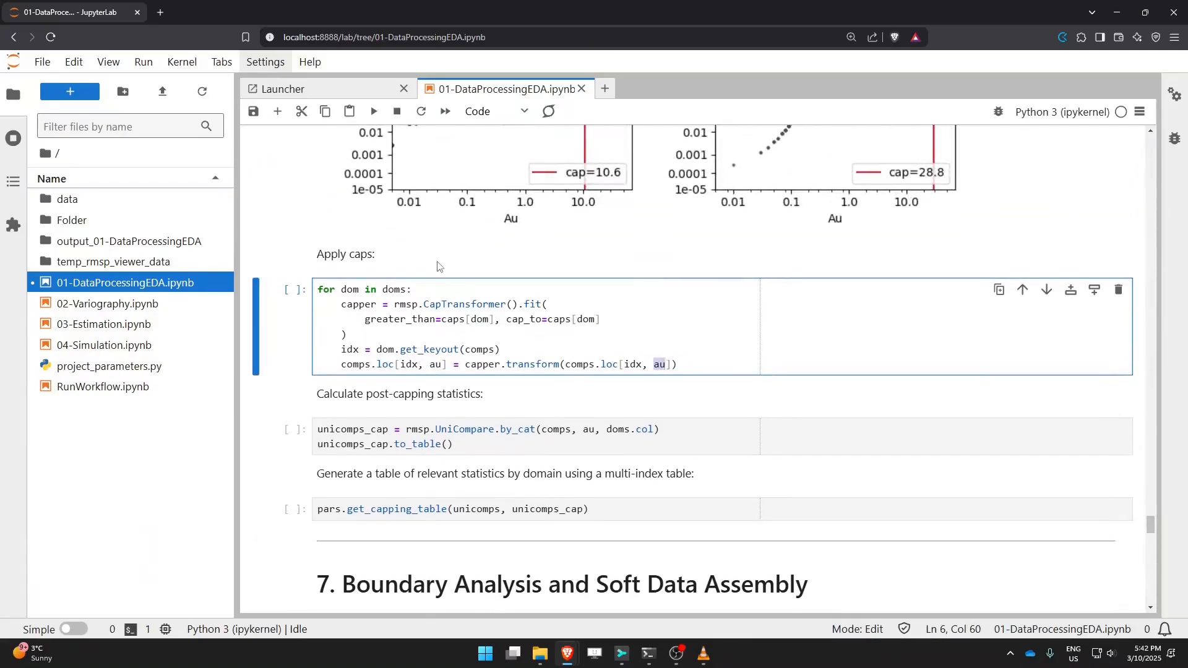
pyautogui.scroll(-2, 526, 235)
pyautogui.click(443, 239)
pyautogui.hotkey('shift', 'Return')
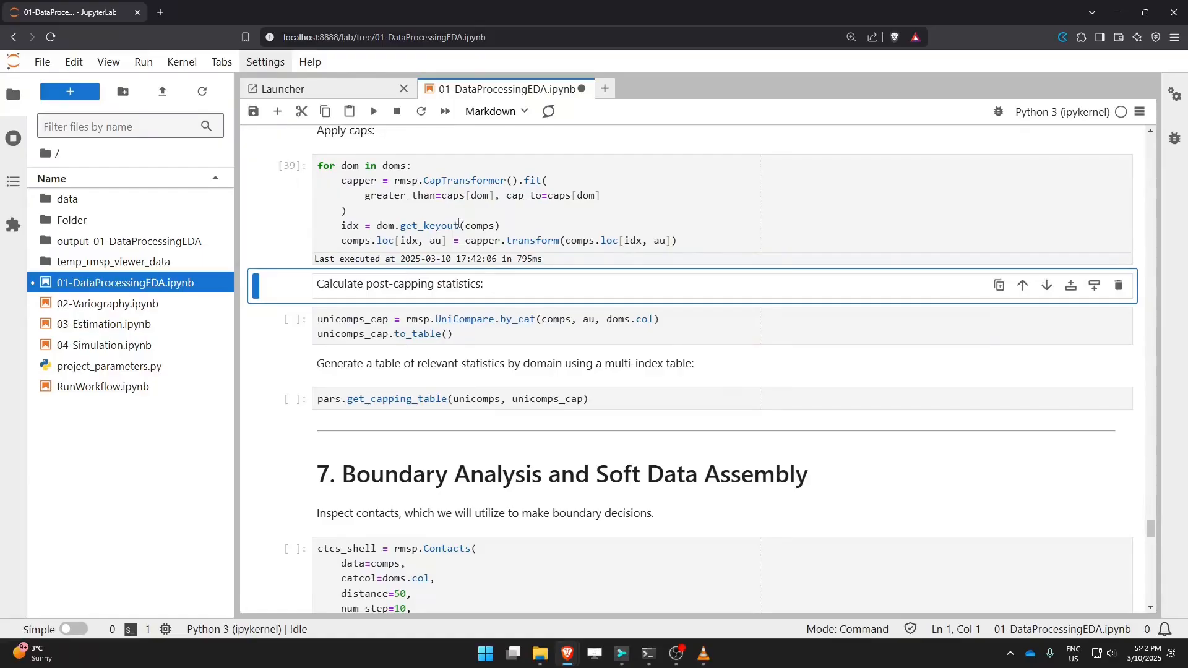
pyautogui.click(458, 225)
pyautogui.hotkey('ctrl', 's')
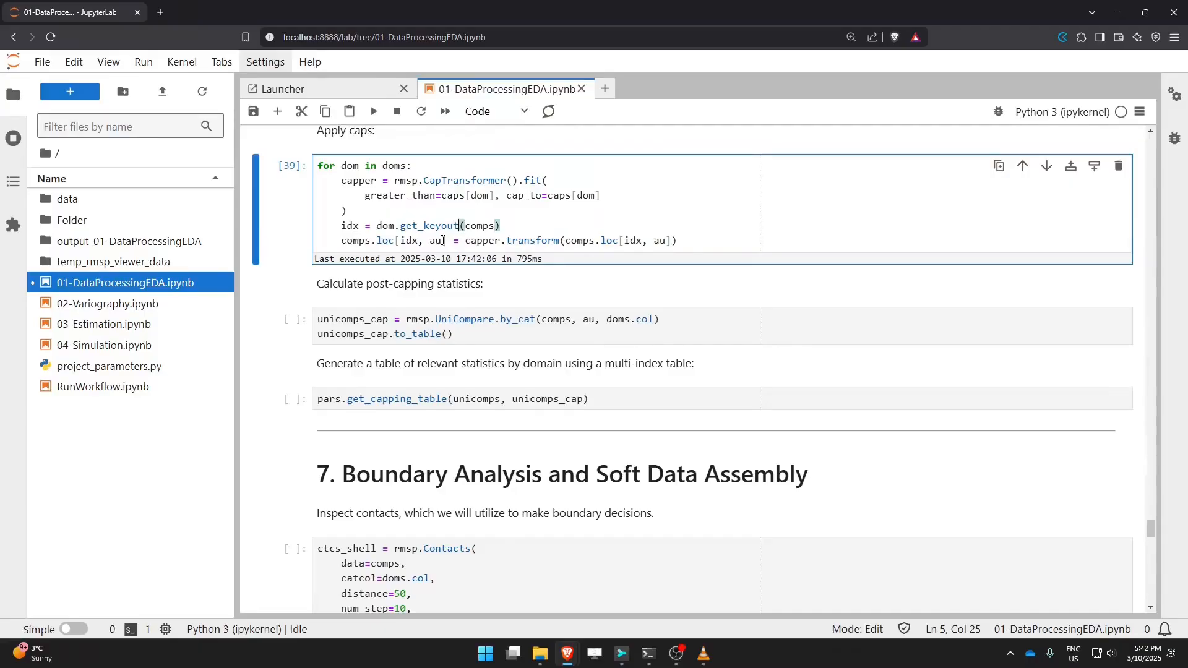
# Step: Examine the post-capping statistics cell's UniCompare.by_cat call and its arguments
pyautogui.moveTo(748, 240); pyautogui.dragTo(341, 240)
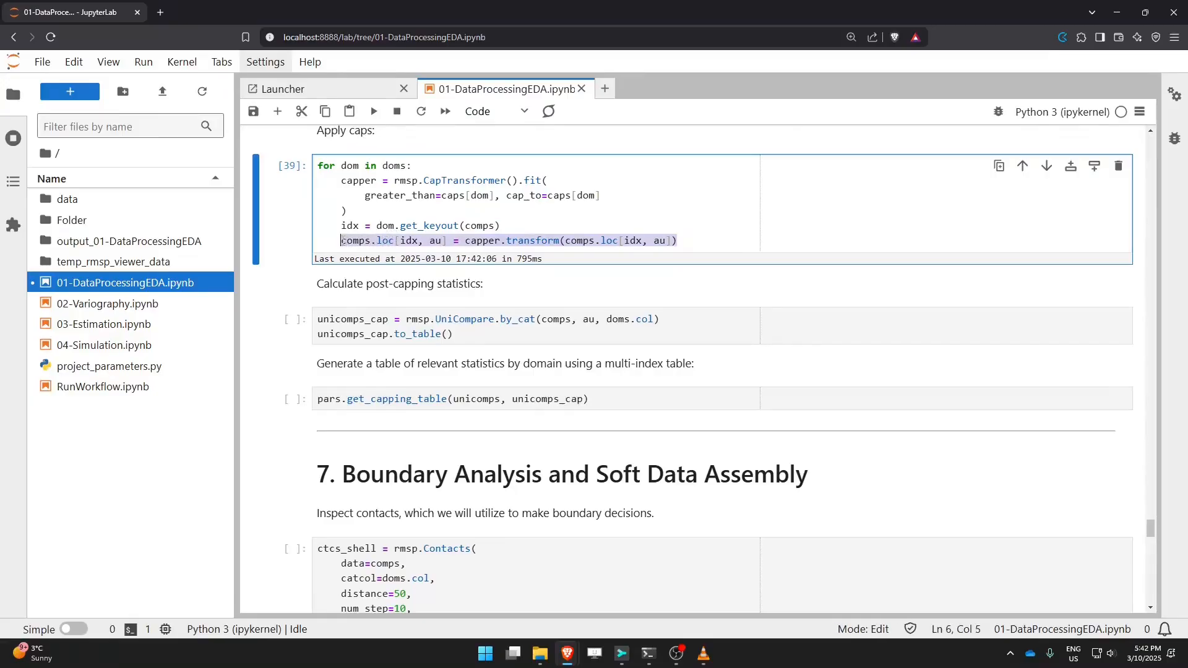
pyautogui.click(374, 212)
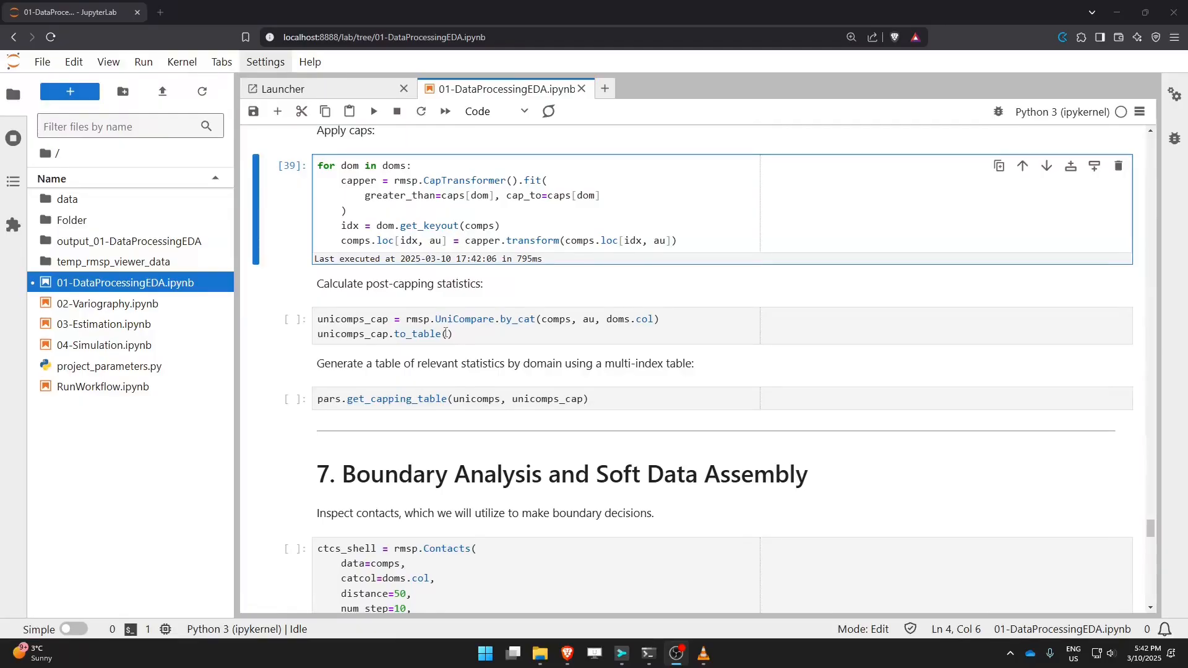
pyautogui.click(444, 334)
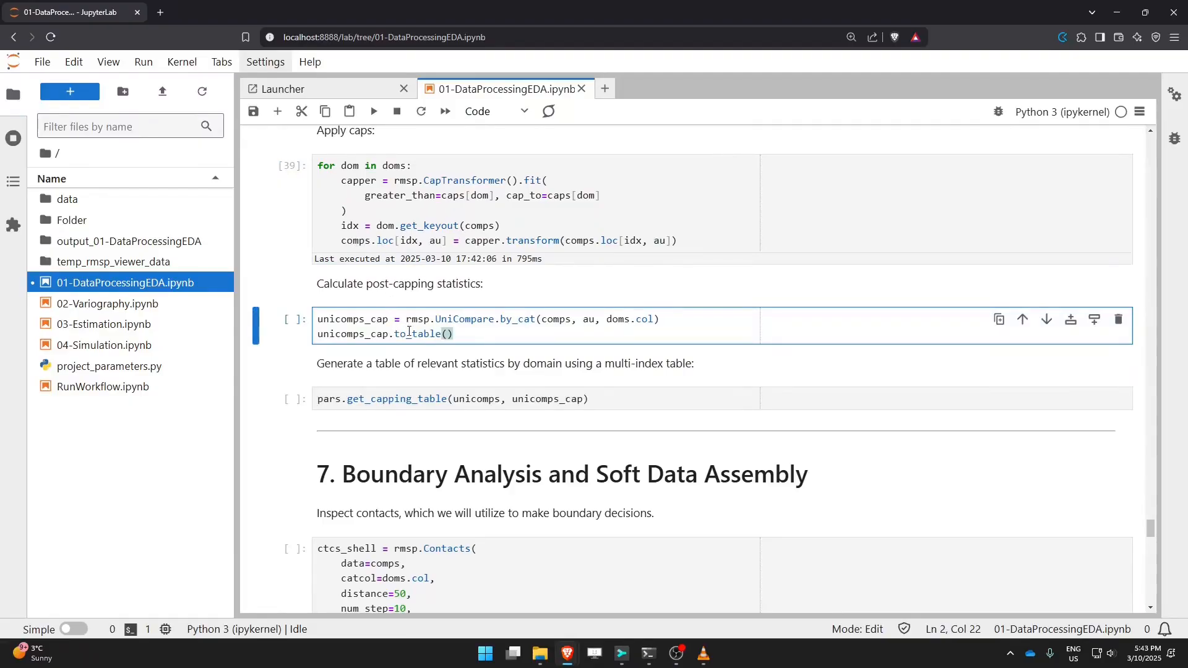
pyautogui.moveTo(406, 319); pyautogui.dragTo(537, 320)
pyautogui.click(552, 318)
pyautogui.click(589, 319)
pyautogui.moveTo(389, 318); pyautogui.dragTo(366, 321)
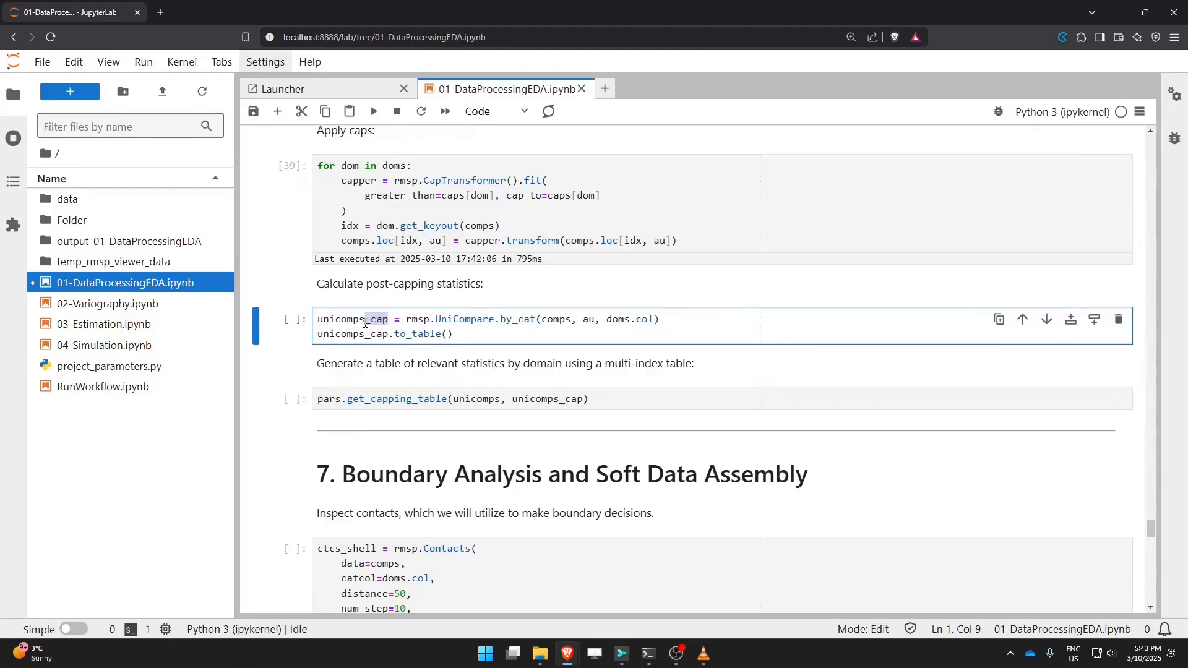
# Step: Run the post-capping statistics cell and scroll through its Outside and Inside summary table
pyautogui.click(396, 334)
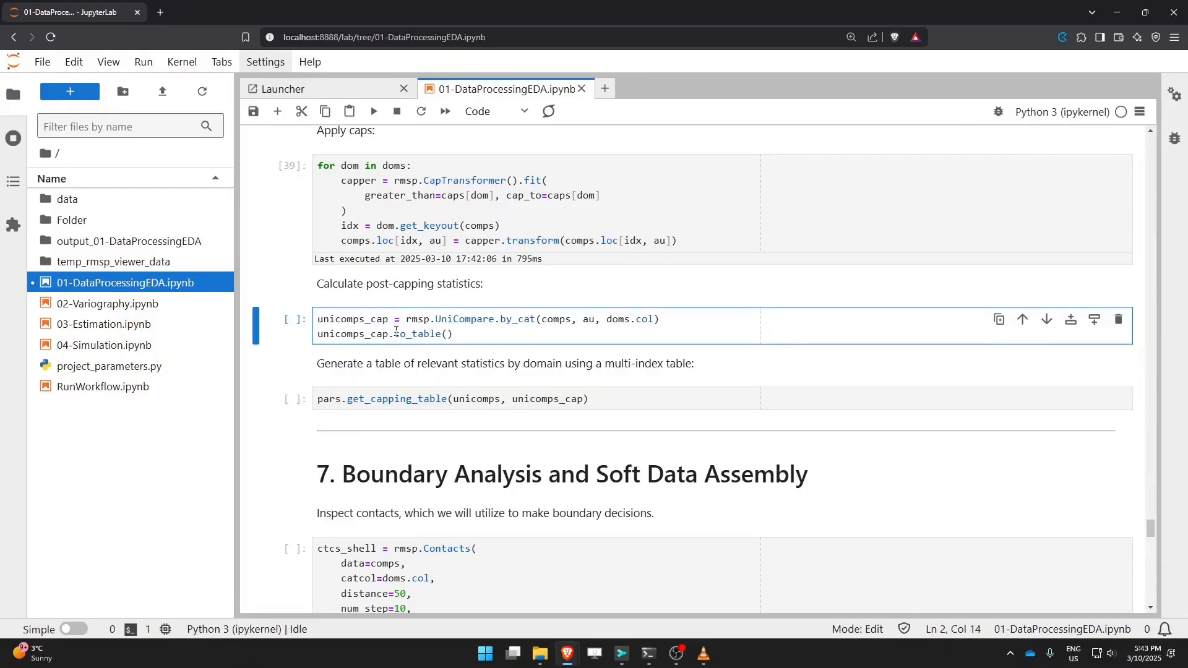
pyautogui.hotkey('shift', 'Return')
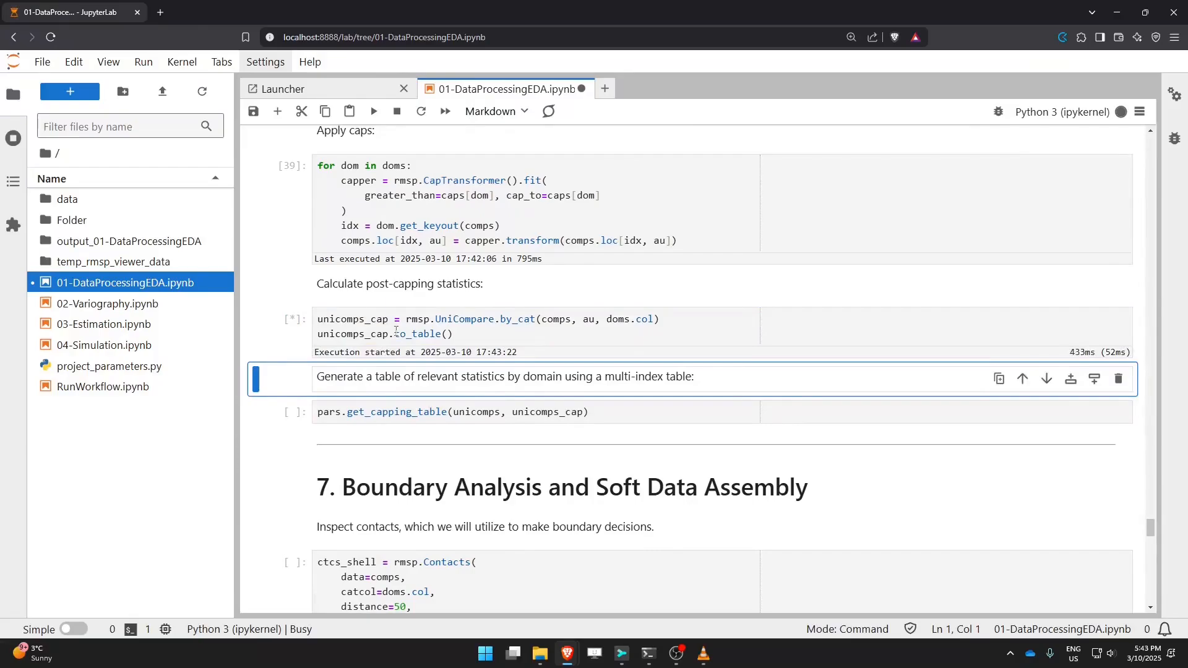
pyautogui.scroll(-1, 396, 336)
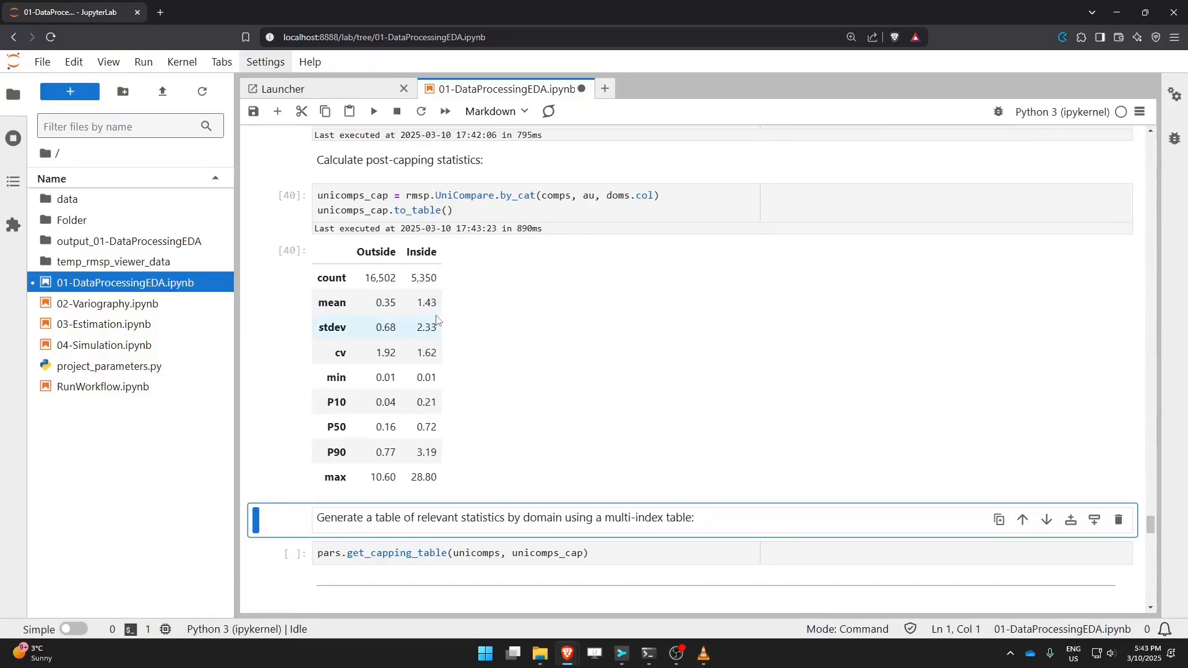
pyautogui.scroll(-3, 434, 318)
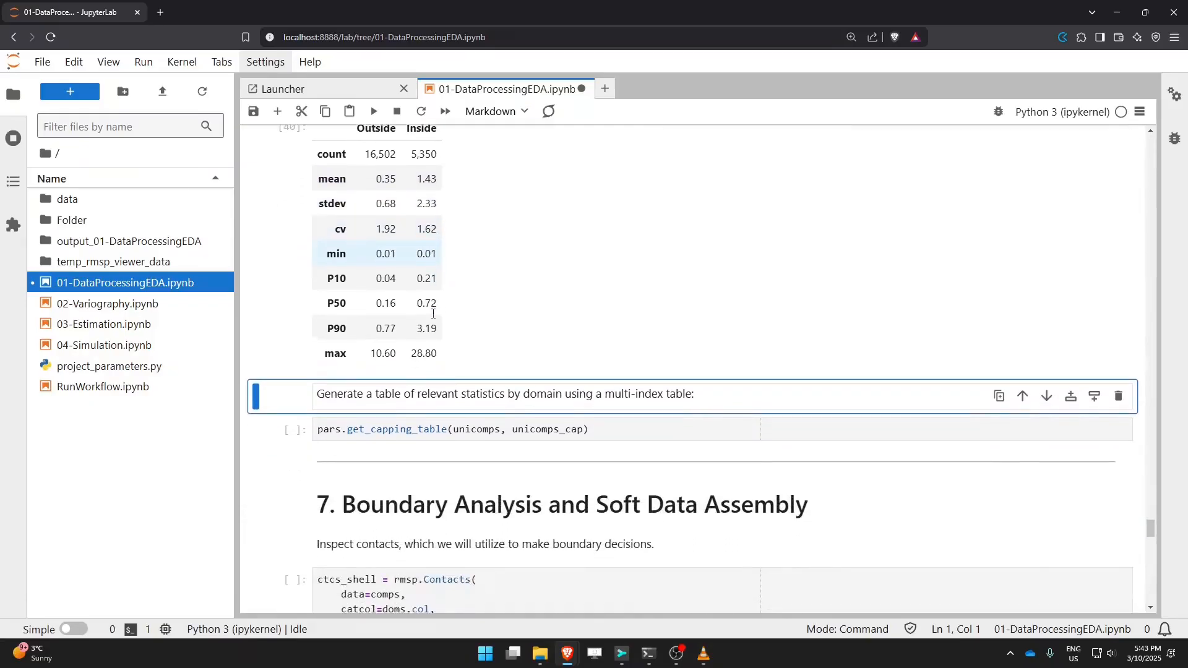
# Step: Examine the pars.get_capping_table call and its unicomps and unicomps_cap arguments, then run the cell
pyautogui.moveTo(318, 370); pyautogui.dragTo(342, 370)
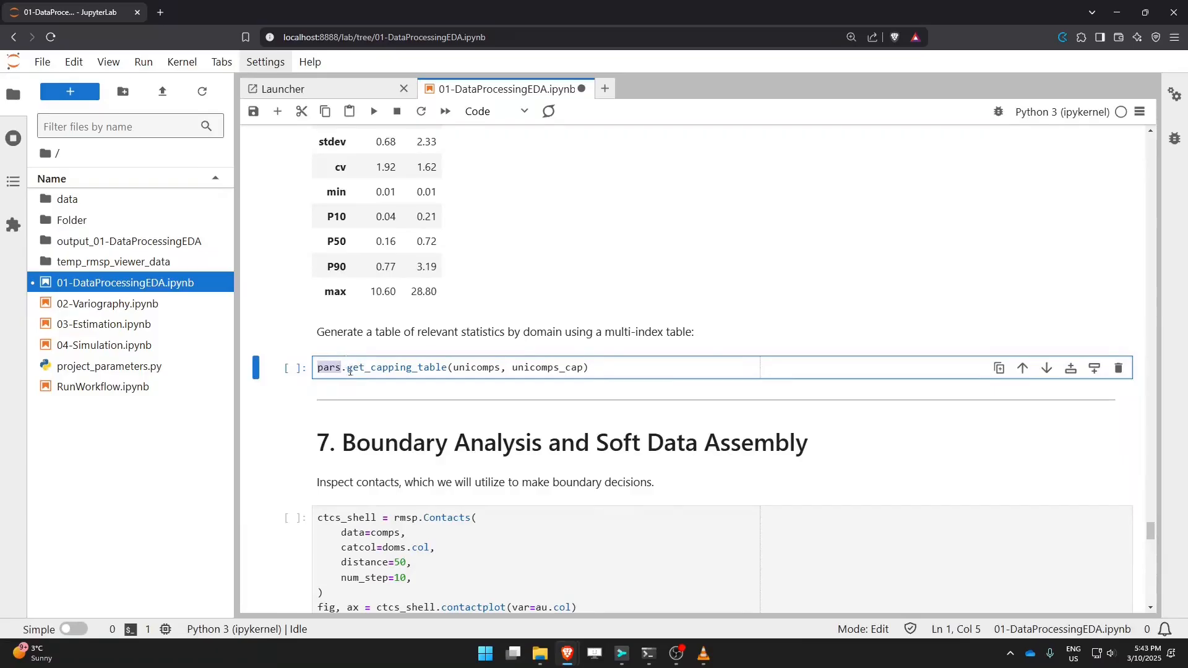
pyautogui.click(361, 367)
pyautogui.moveTo(453, 367); pyautogui.dragTo(502, 369)
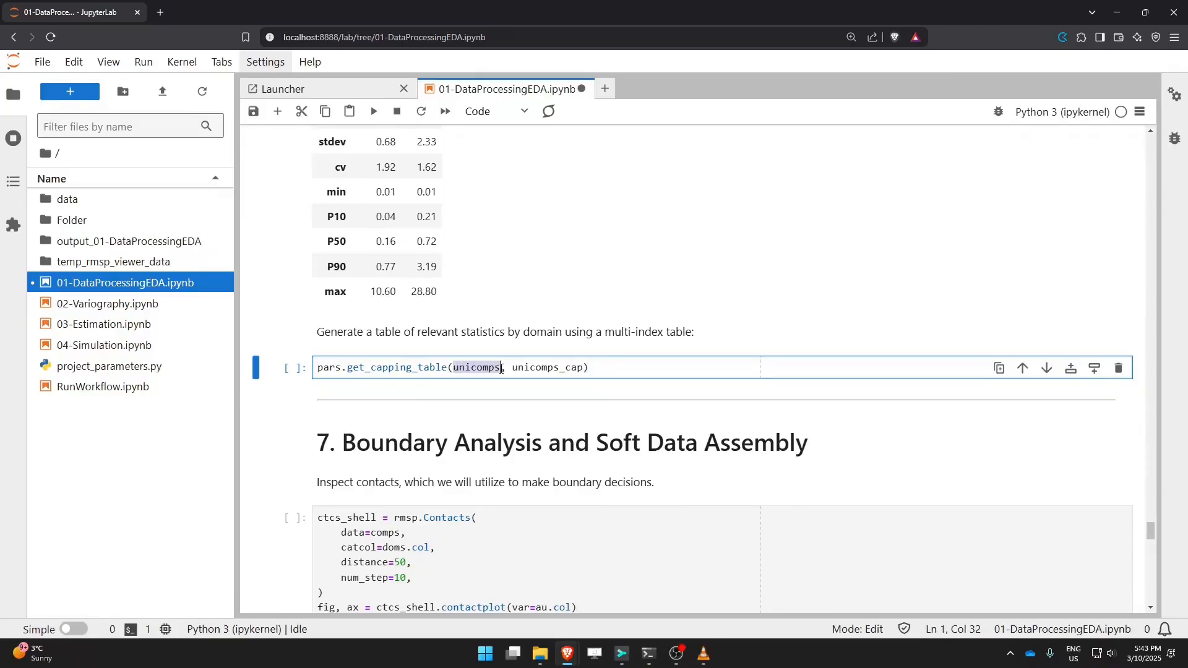
pyautogui.moveTo(512, 367); pyautogui.dragTo(582, 367)
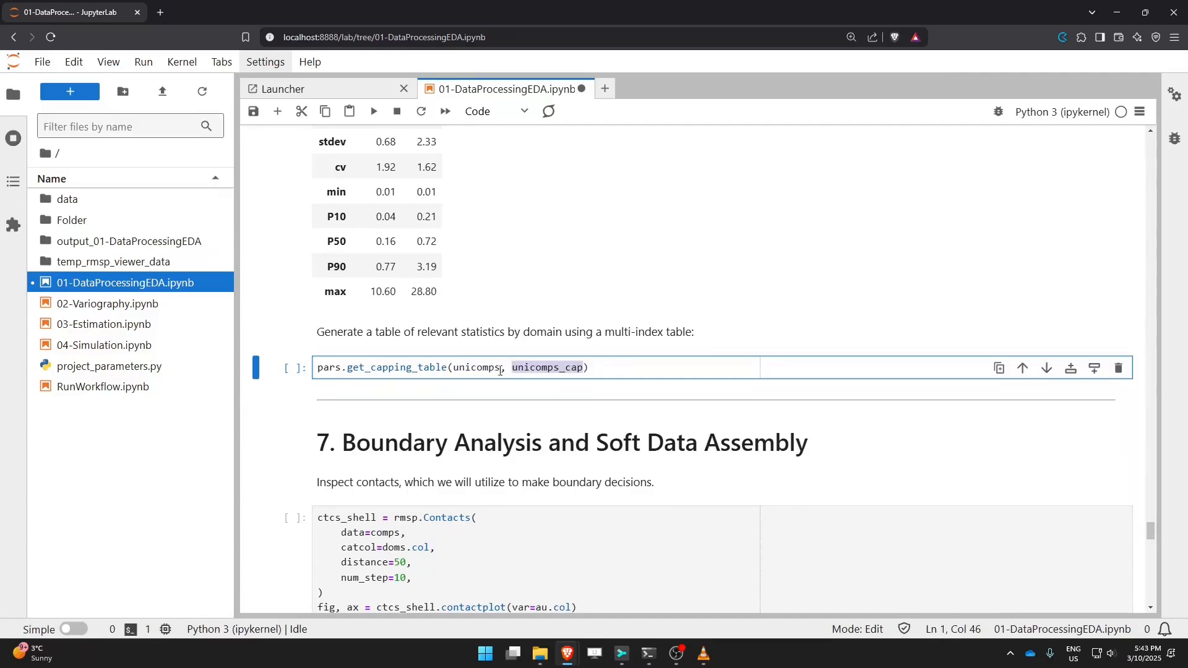
pyautogui.click(472, 365)
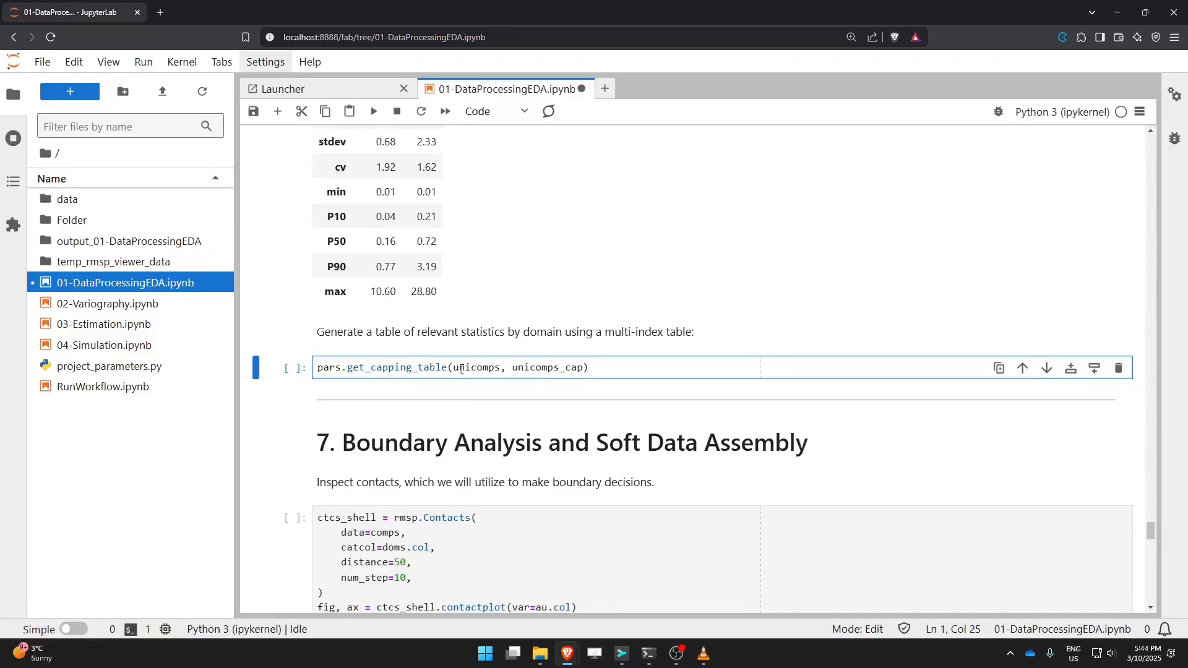
pyautogui.hotkey('shift', 'Return')
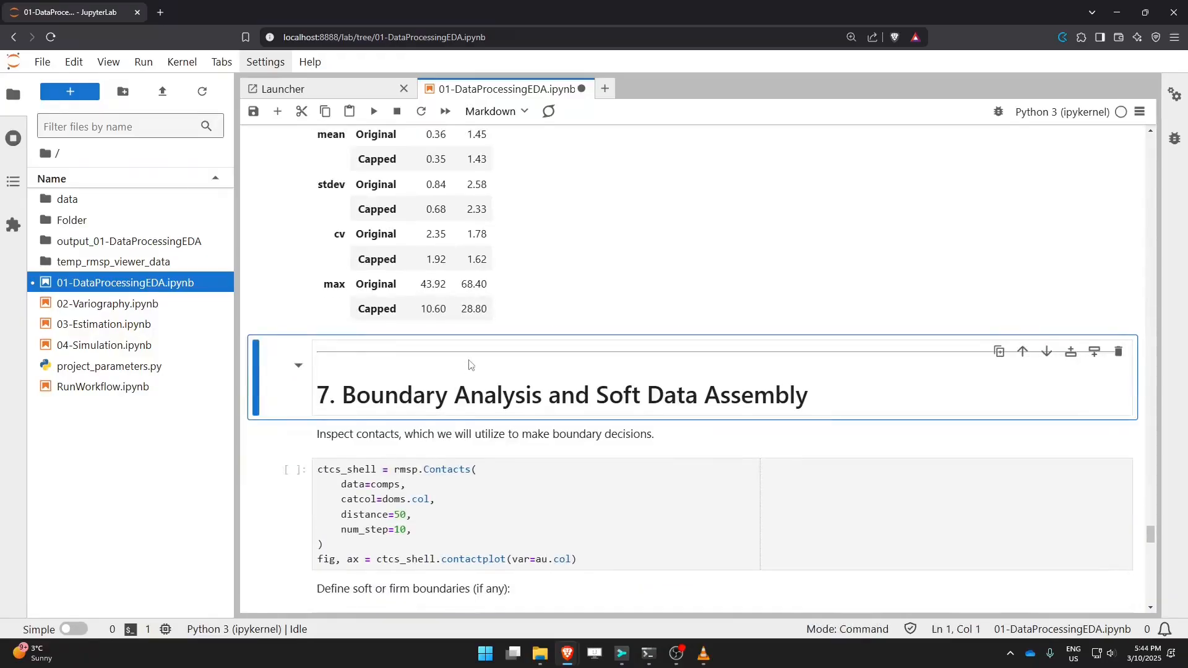
# Step: Save the notebook while examining the original versus capped mean, stdev, cv and max rows by domain
pyautogui.scroll(3, 467, 286)
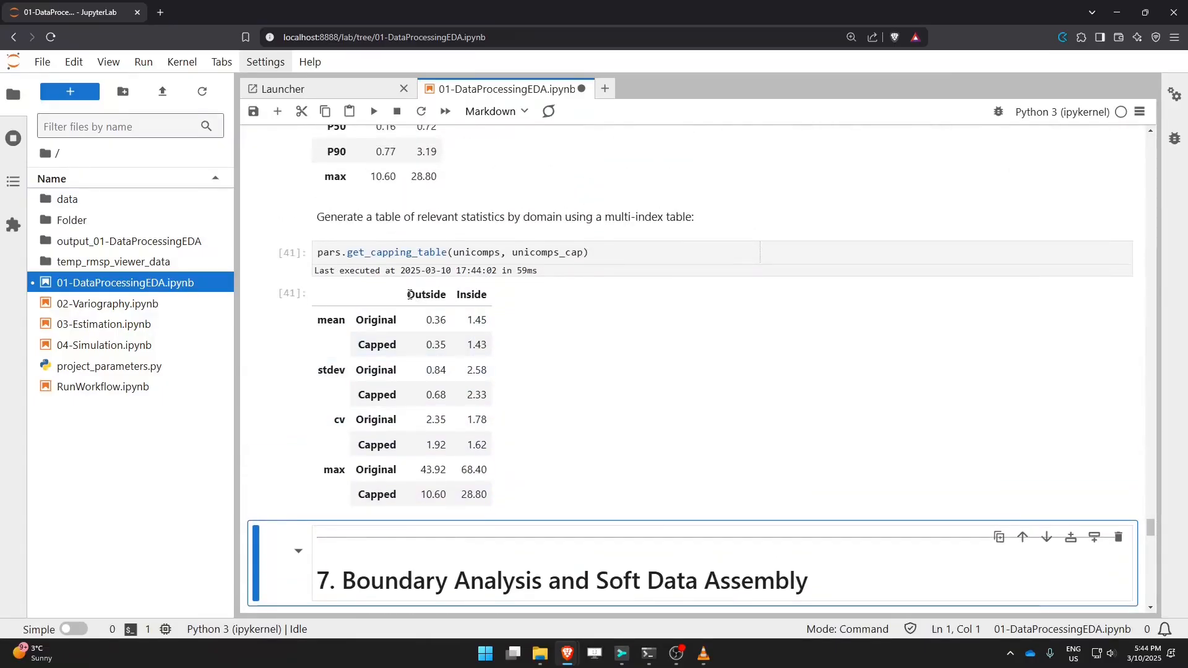
pyautogui.moveTo(407, 297); pyautogui.dragTo(489, 297)
pyautogui.click(455, 297)
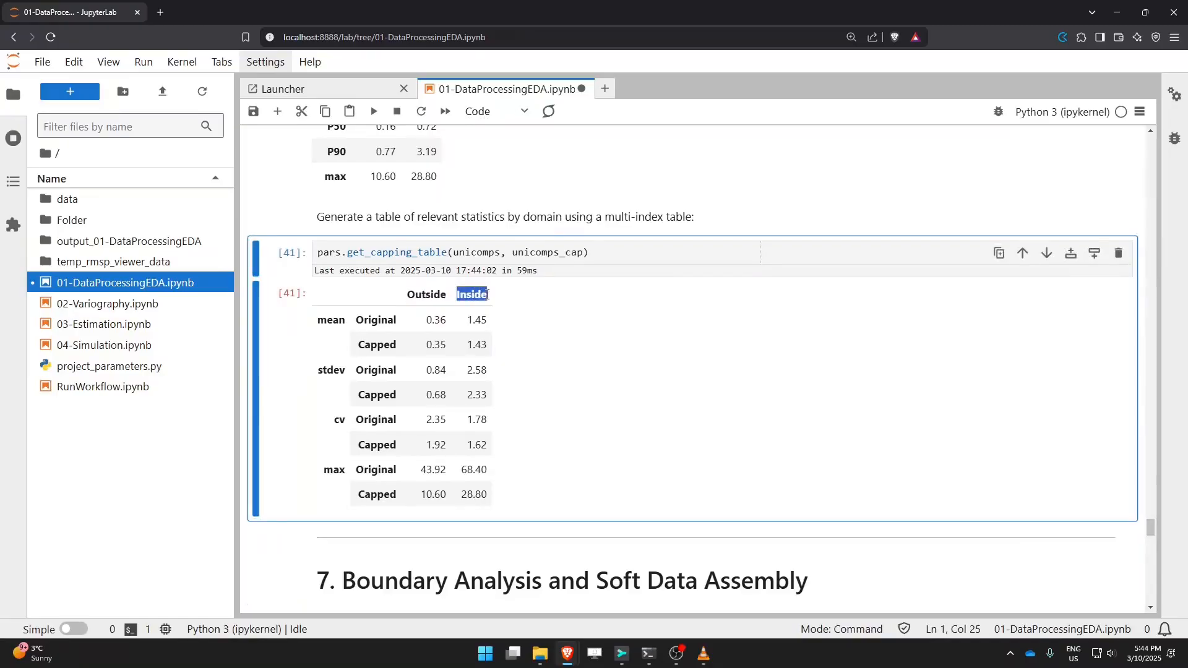
pyautogui.moveTo(327, 320); pyautogui.dragTo(345, 388)
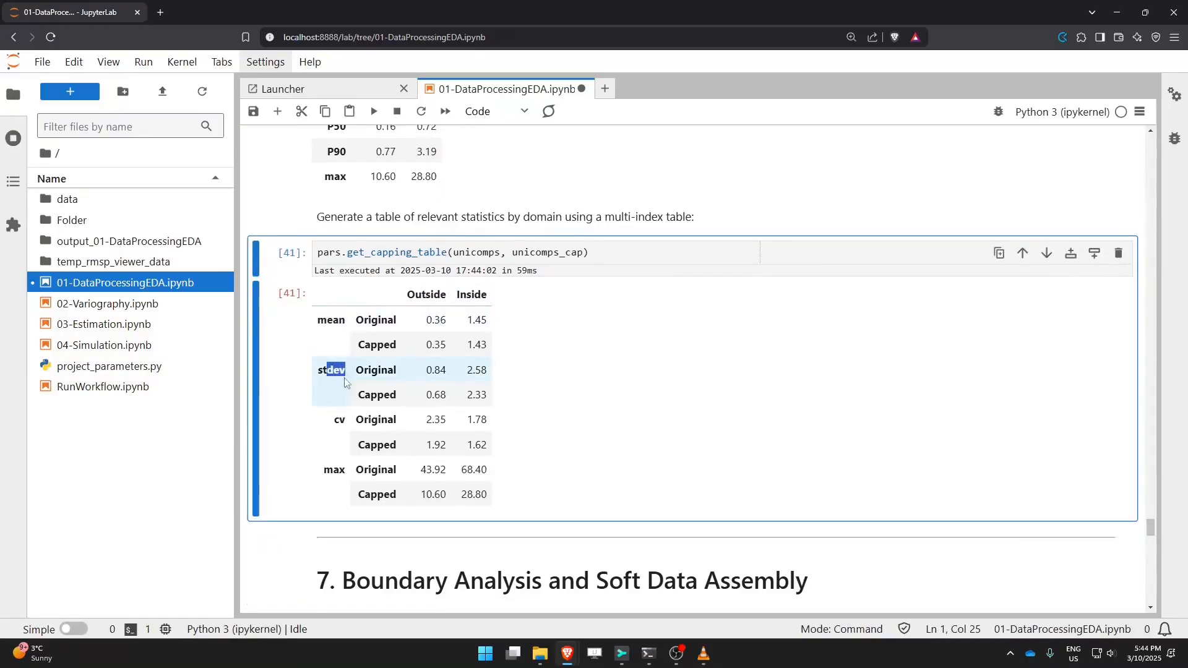
pyautogui.hotkey('ctrl', 's')
pyautogui.moveTo(357, 319); pyautogui.dragTo(398, 345)
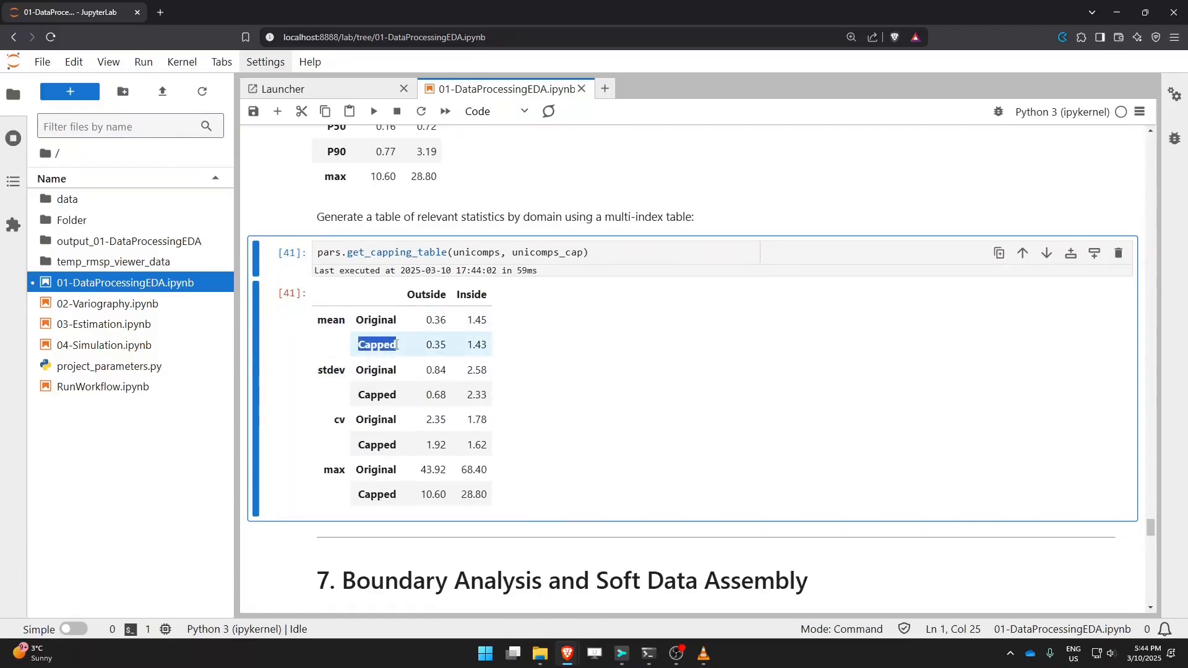
pyautogui.click(318, 325)
pyautogui.moveTo(318, 325); pyautogui.dragTo(347, 327)
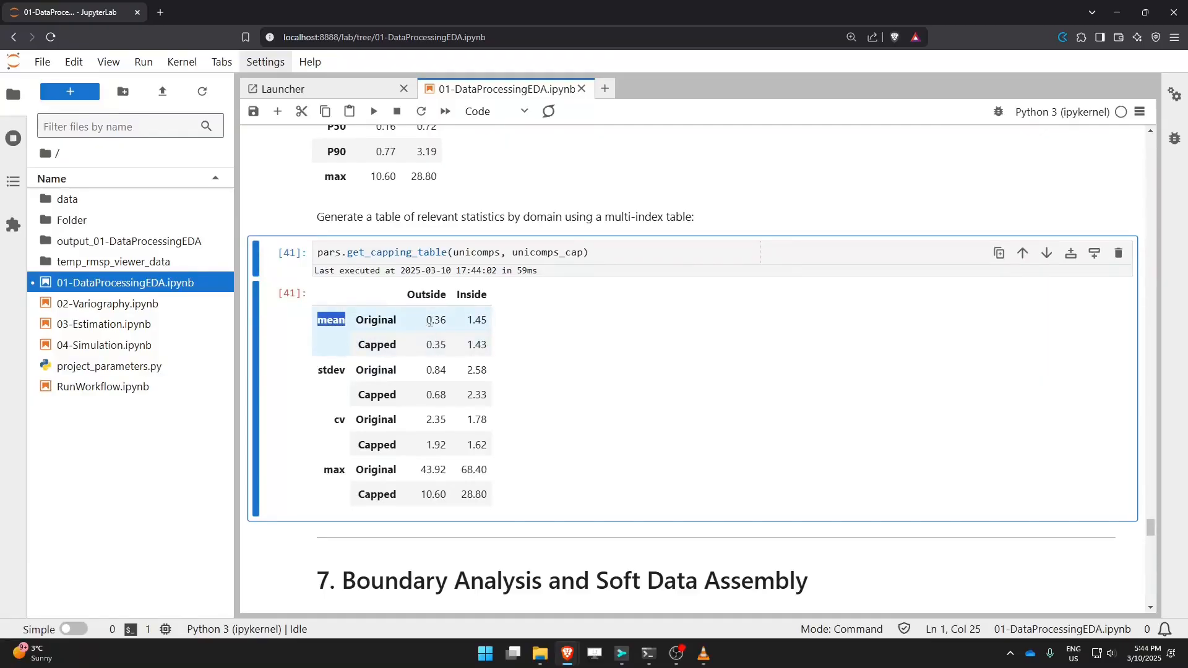
pyautogui.moveTo(428, 318); pyautogui.dragTo(444, 318)
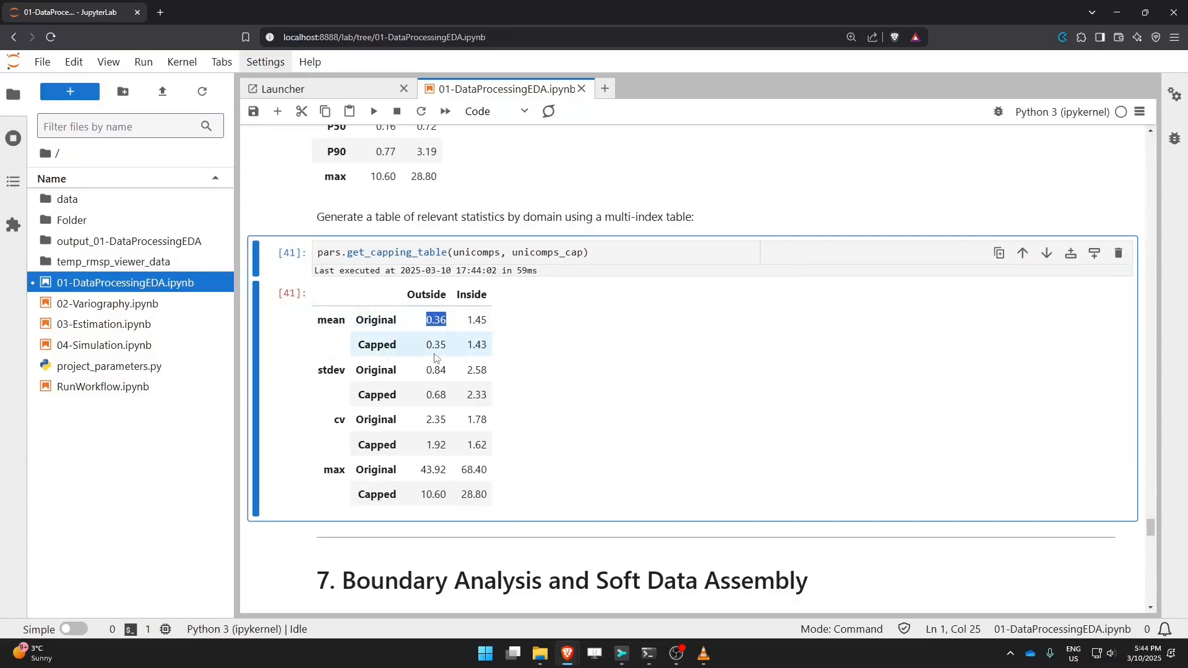
pyautogui.moveTo(425, 352); pyautogui.dragTo(434, 347)
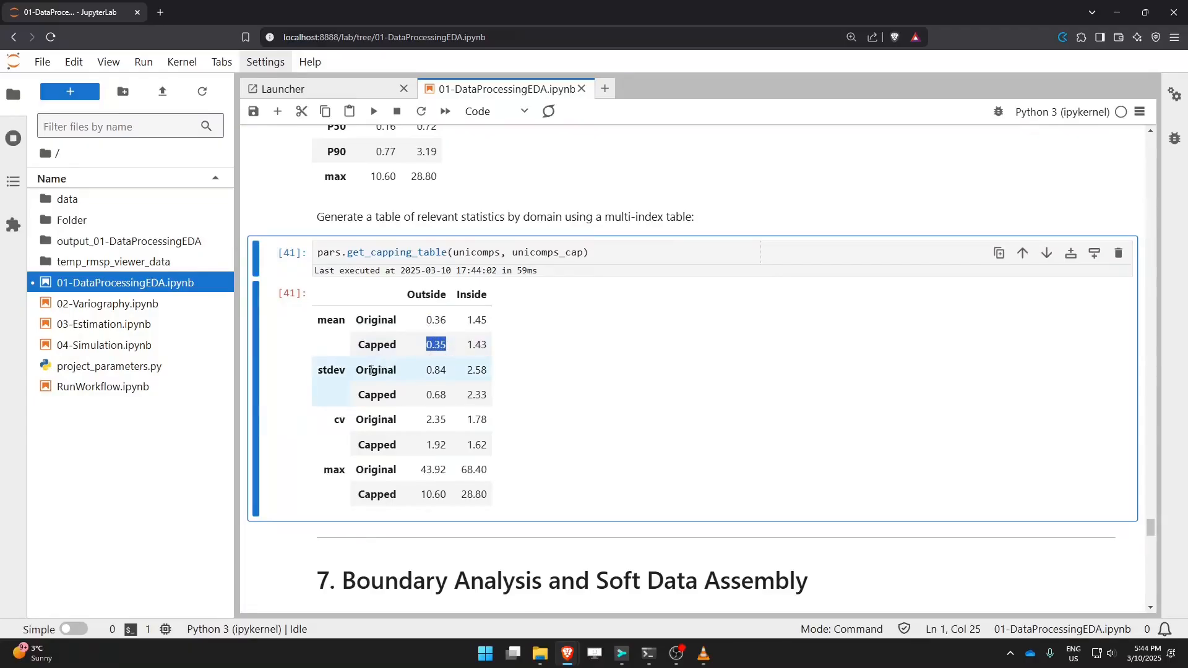
pyautogui.moveTo(324, 370); pyautogui.dragTo(488, 496)
pyautogui.click(488, 496)
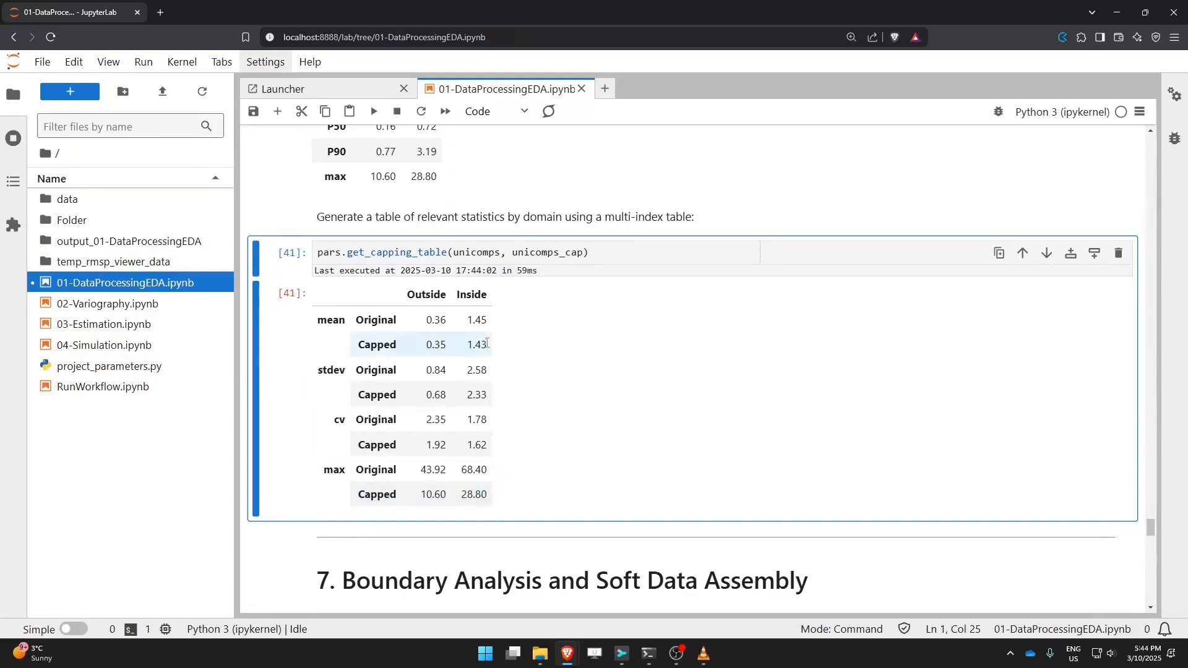